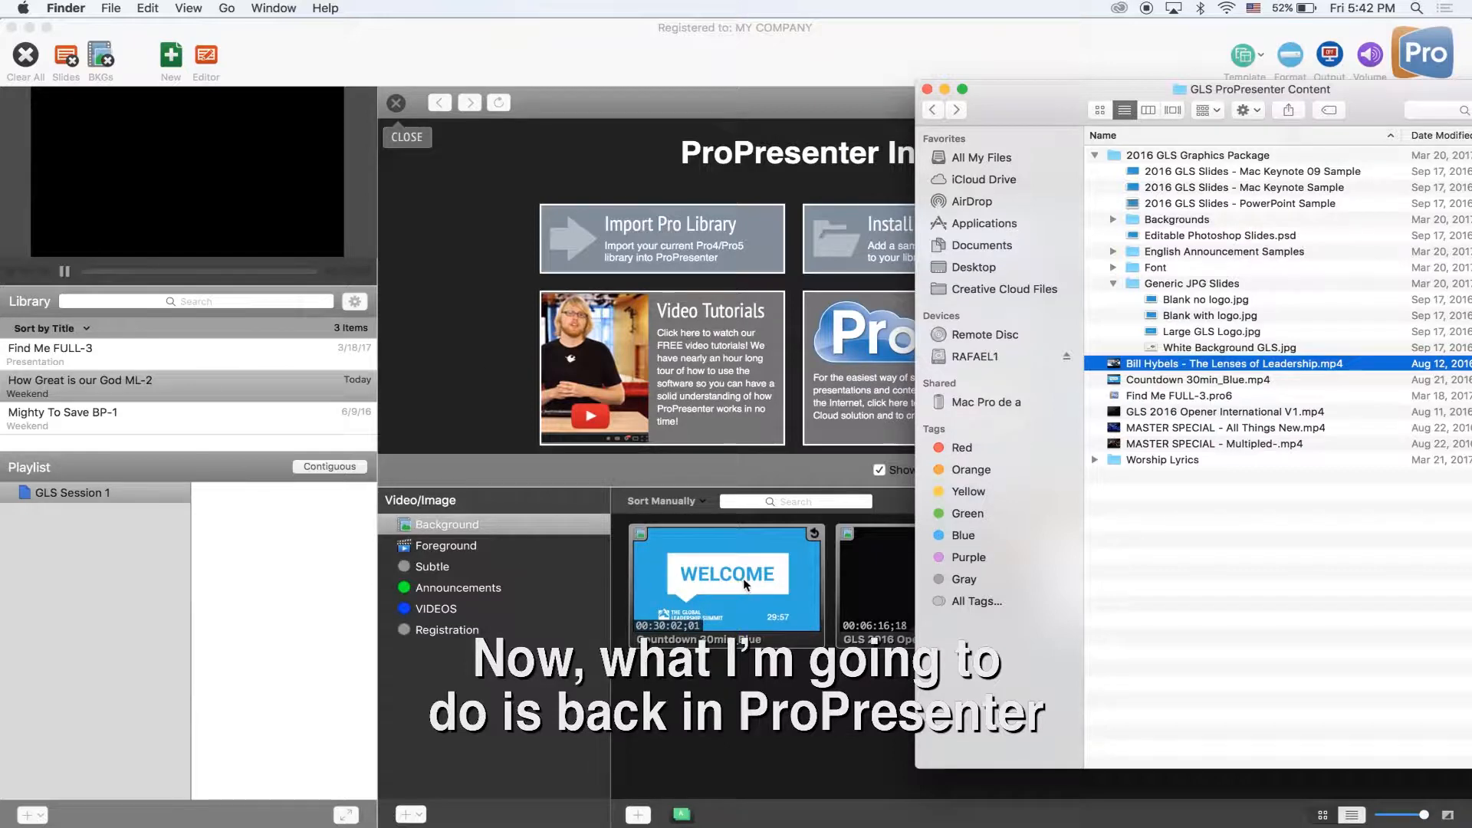
Add and play the Countdown 30min_Blue video in the GLS Session 1 playlist, and add GLS 2016 Opener International V1 below it.
drag(743, 578, 314, 568)
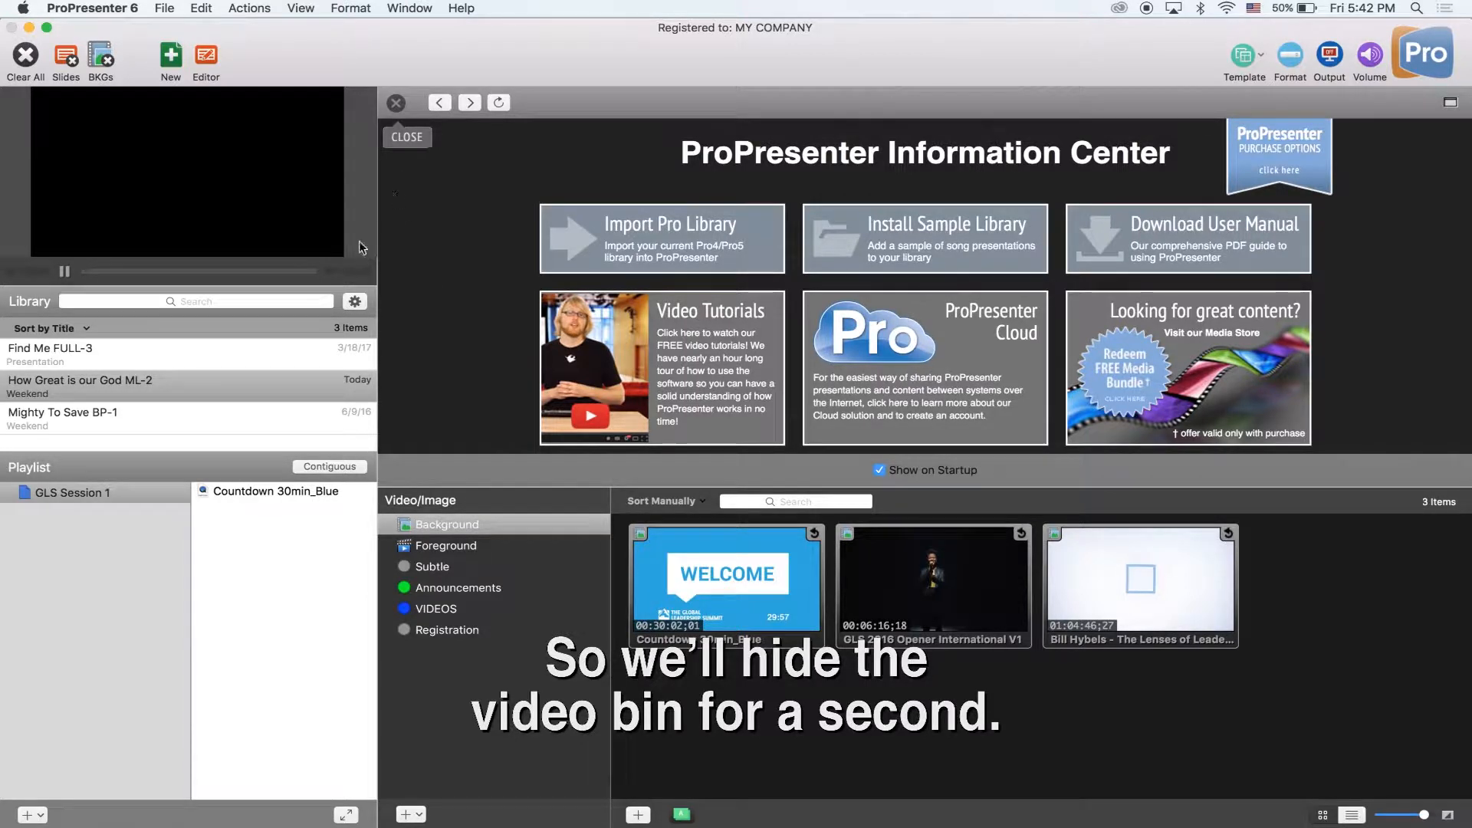
click(299, 493)
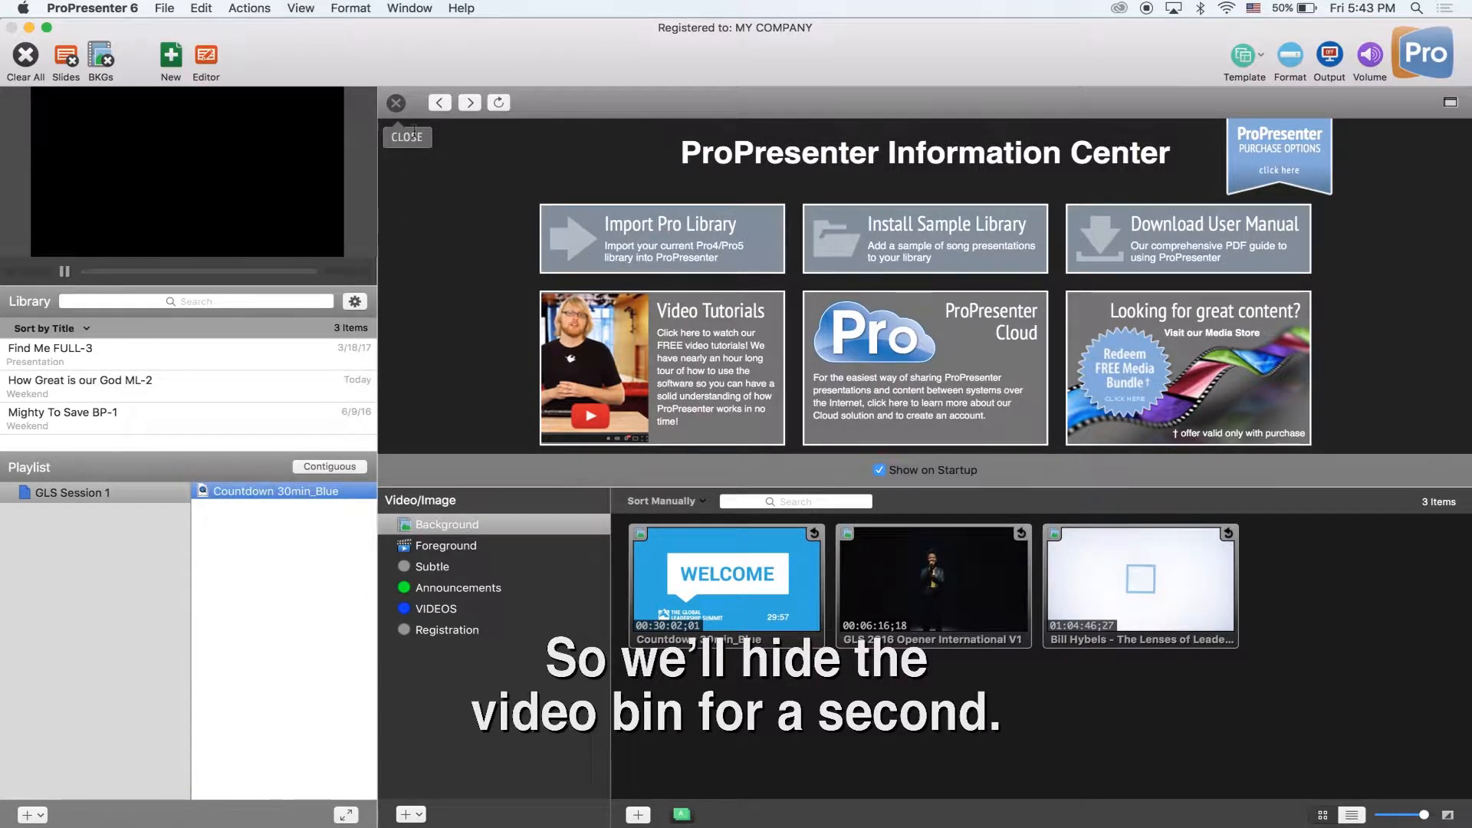
click(396, 102)
click(539, 176)
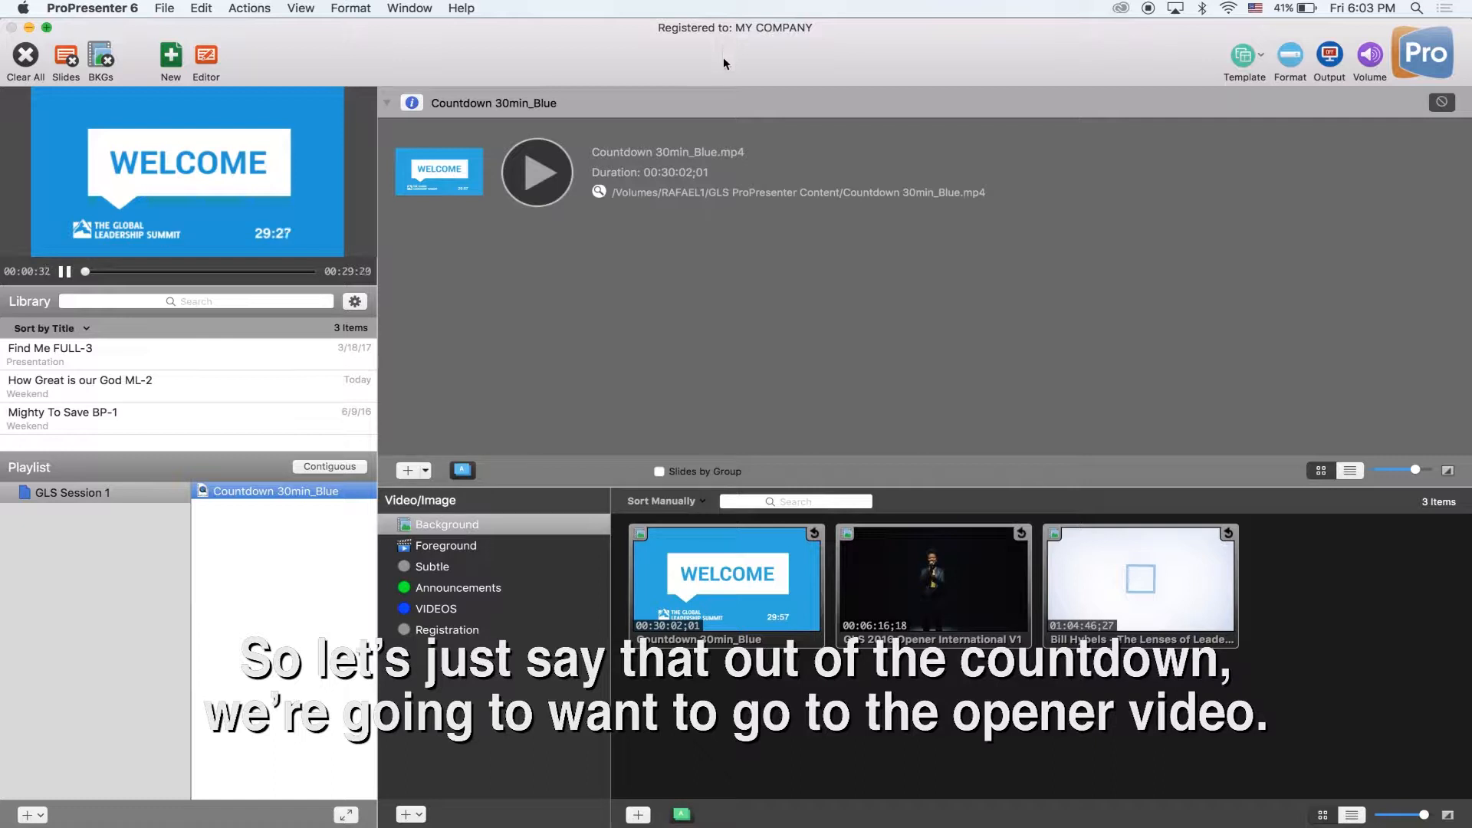
drag(917, 573, 259, 542)
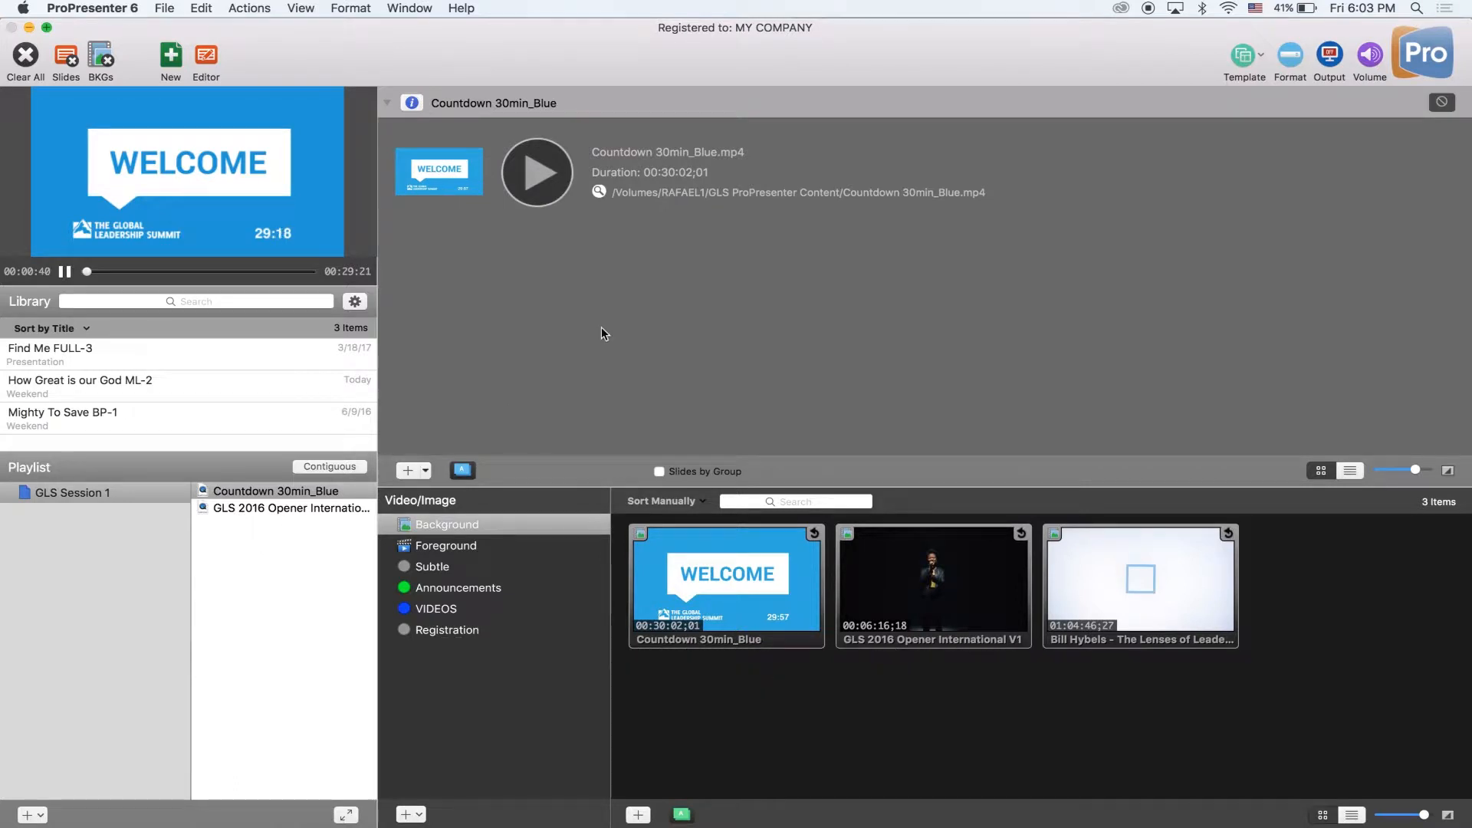
Switch to Finder and import Large GLS Logo.jpg into the Background video/image bin.
key(super+Tab)
key(super+Tab)
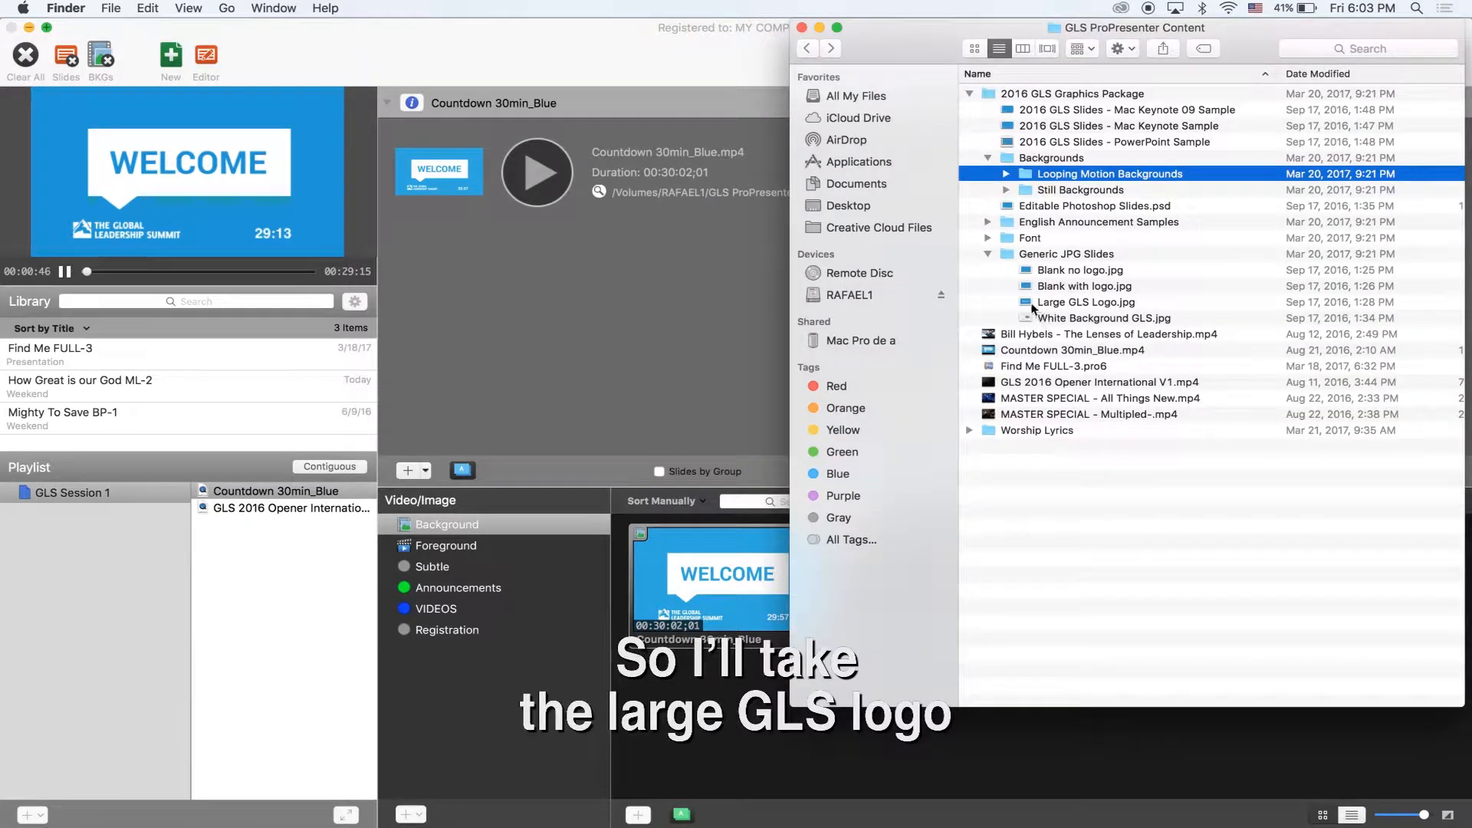
drag(1025, 304, 711, 703)
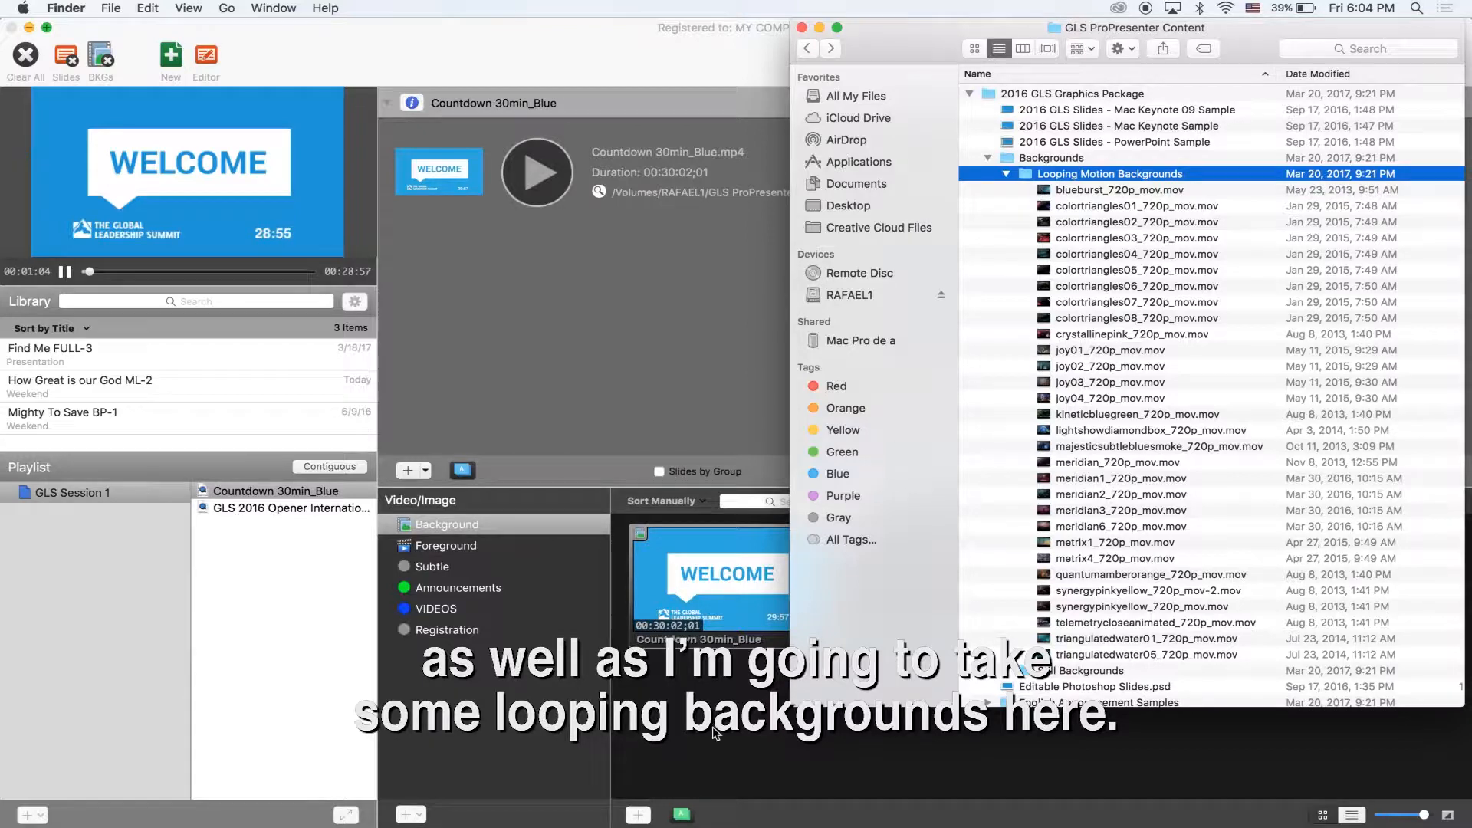
Import the looping backgrounds blueburst_720p_mov.mov and lightshowdiamondbox_720p_mov.mov into the Background bin and close the Finder window.
click(1060, 192)
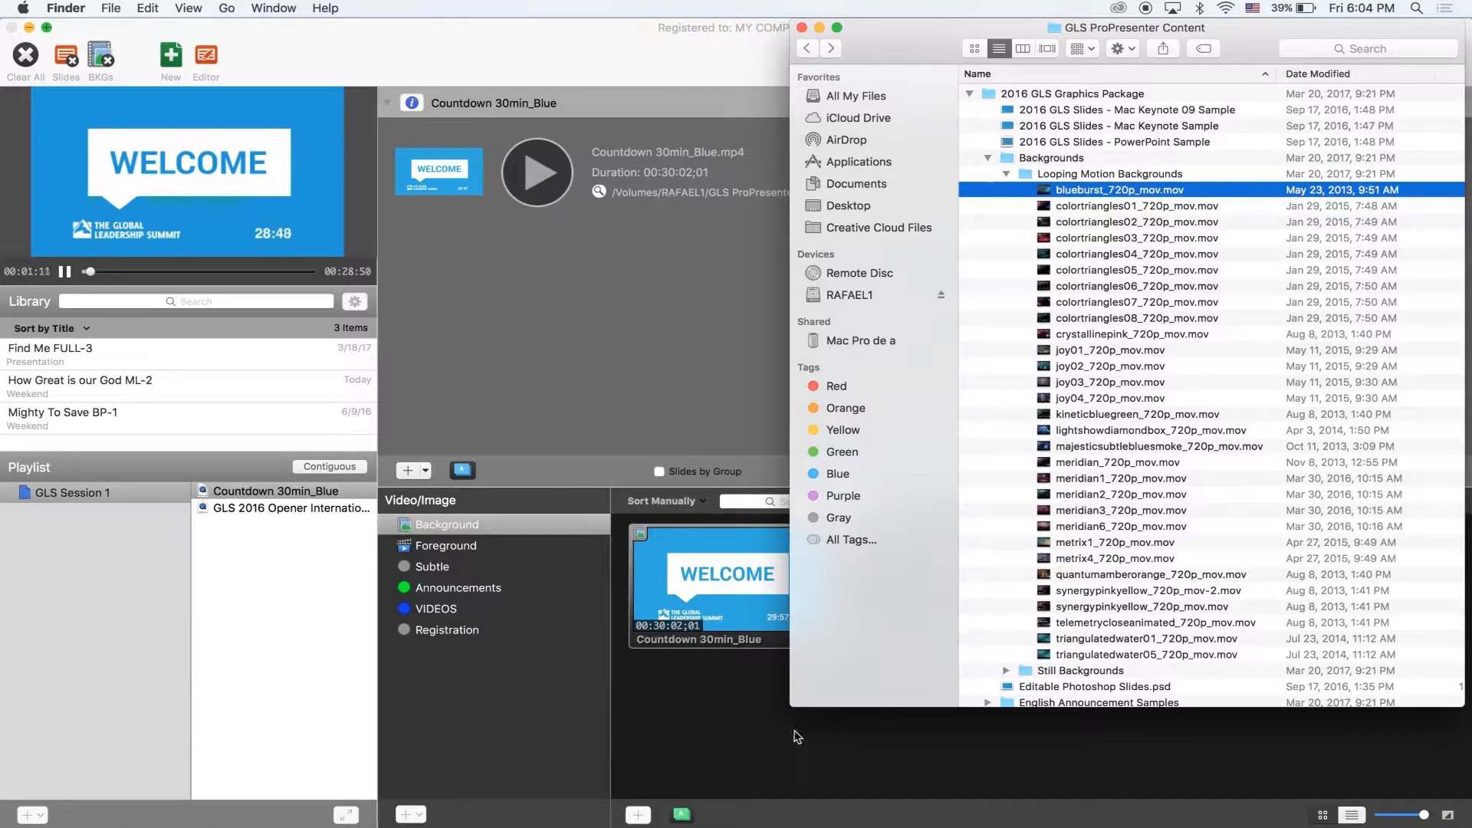
drag(1061, 201, 711, 696)
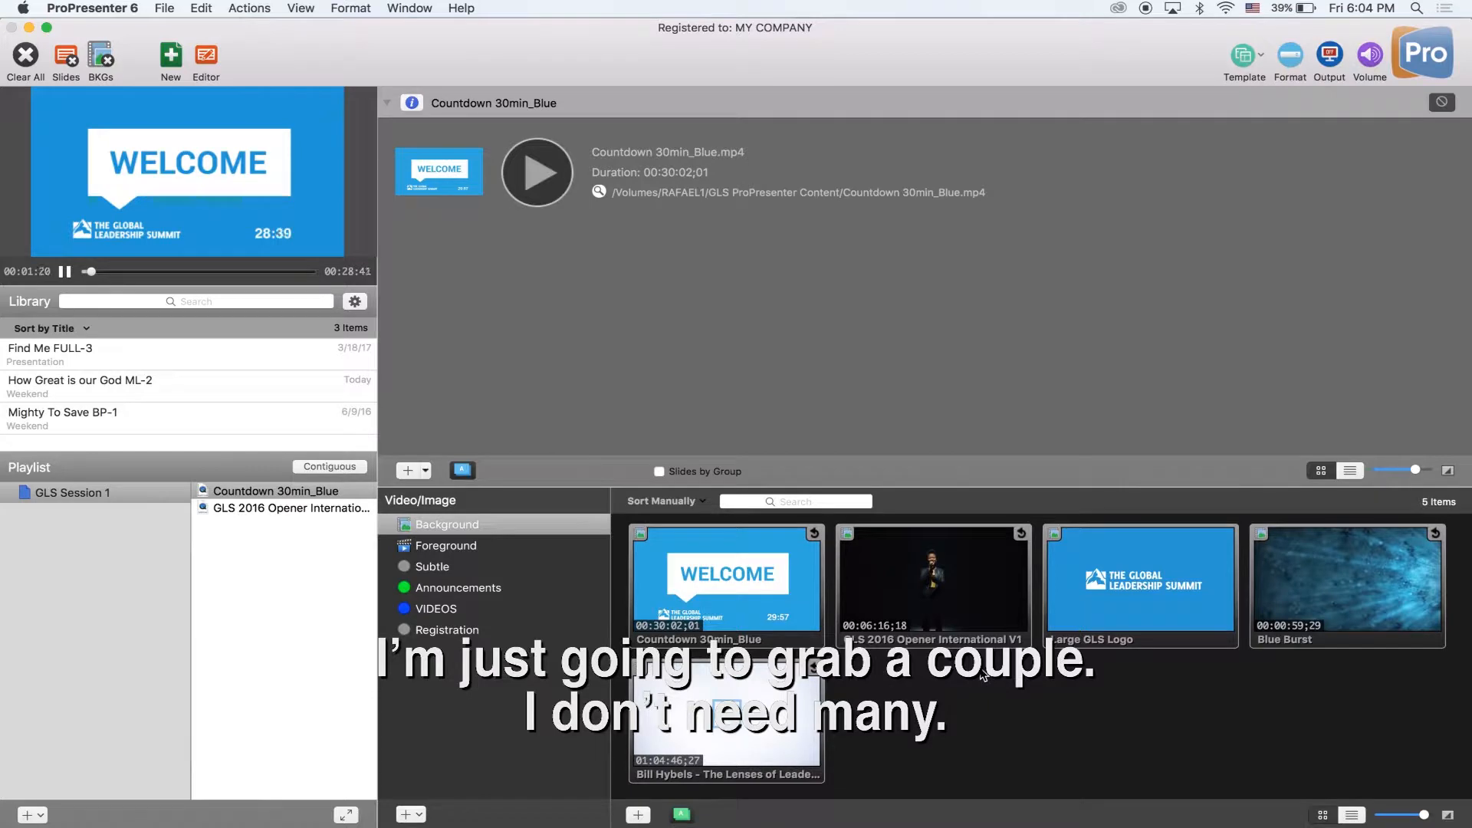
key(super+Tab)
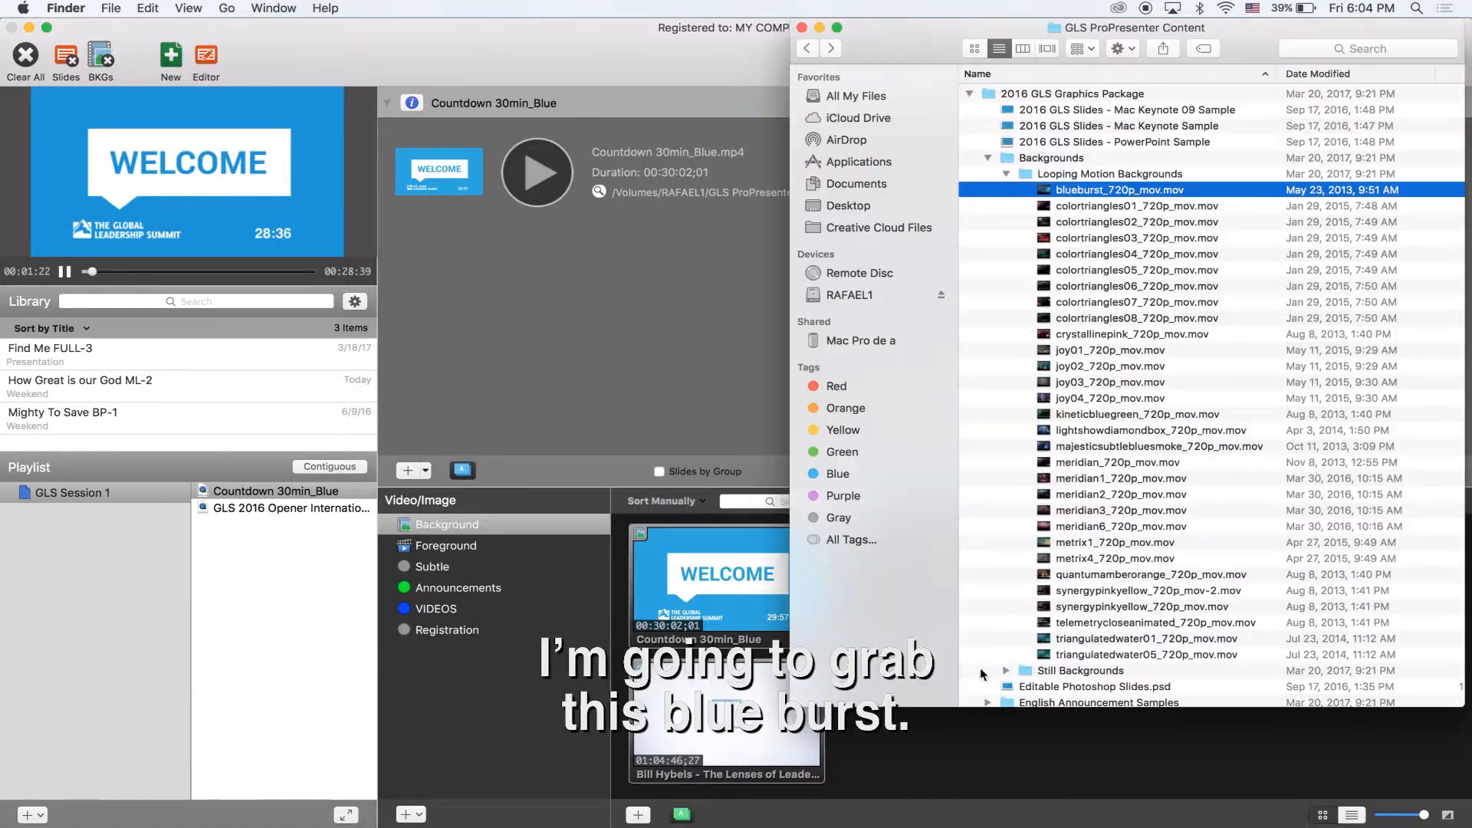
click(1045, 434)
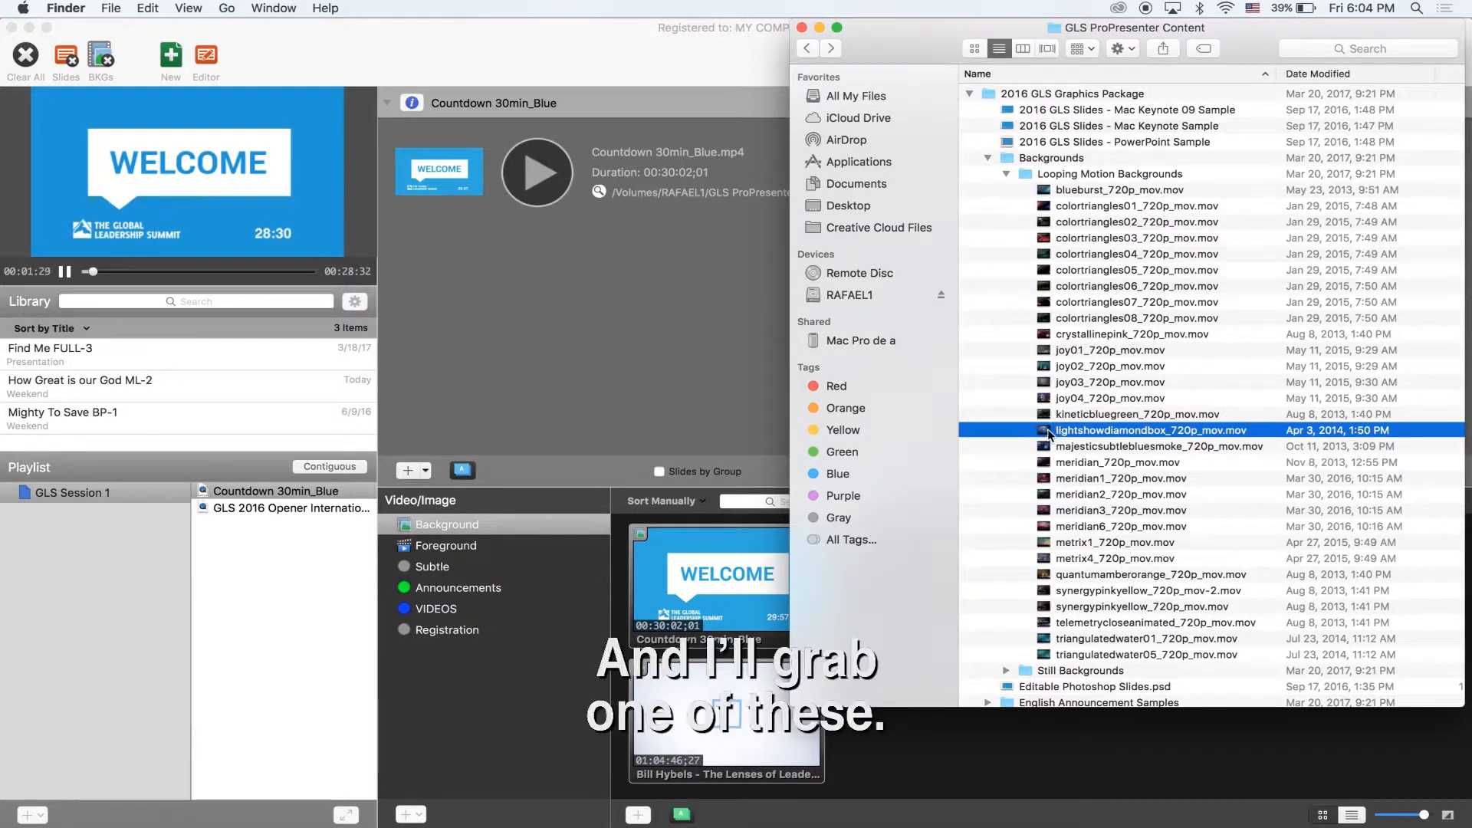
drag(1046, 430, 886, 739)
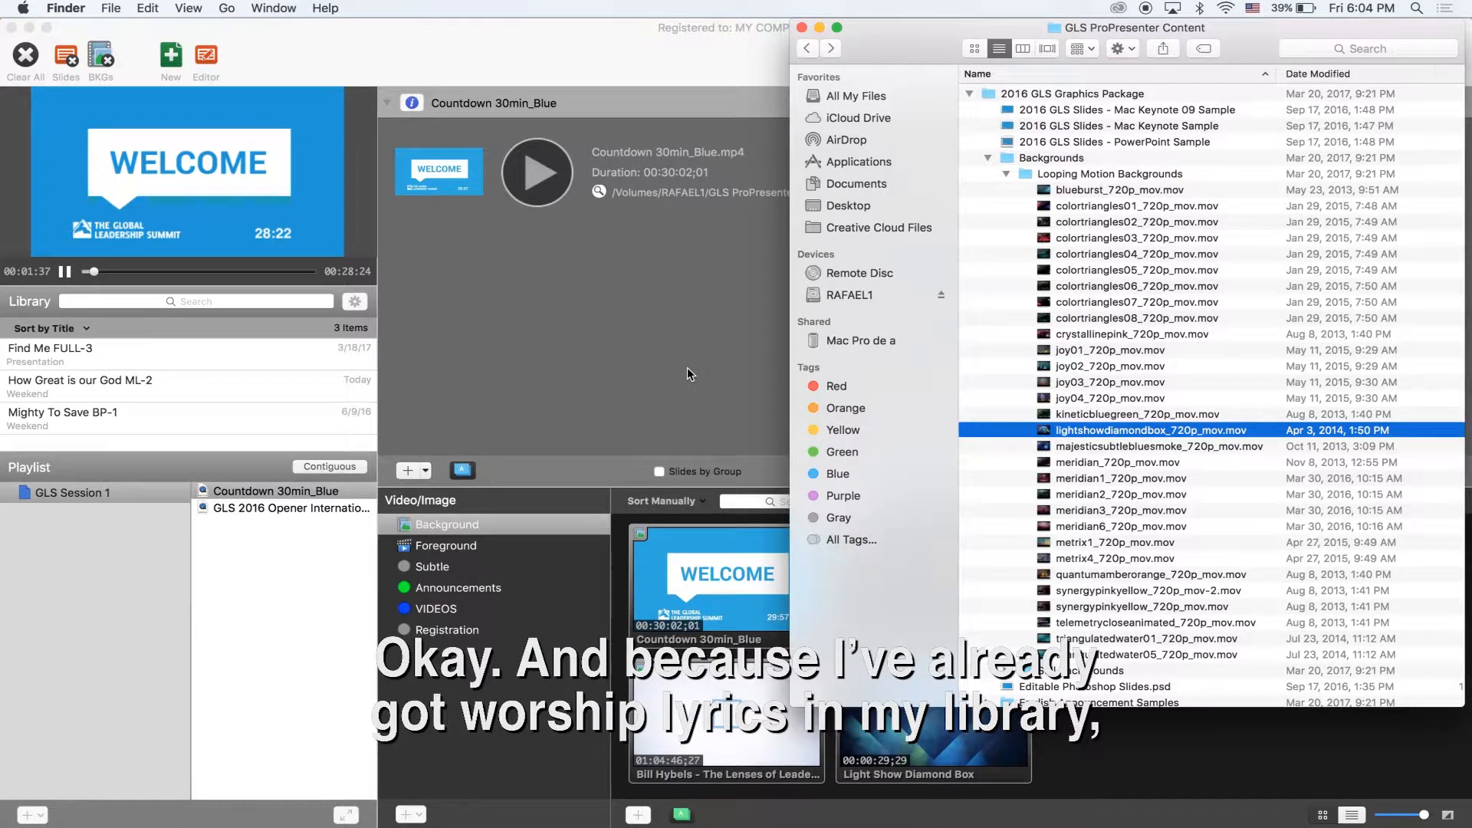
key(super+w)
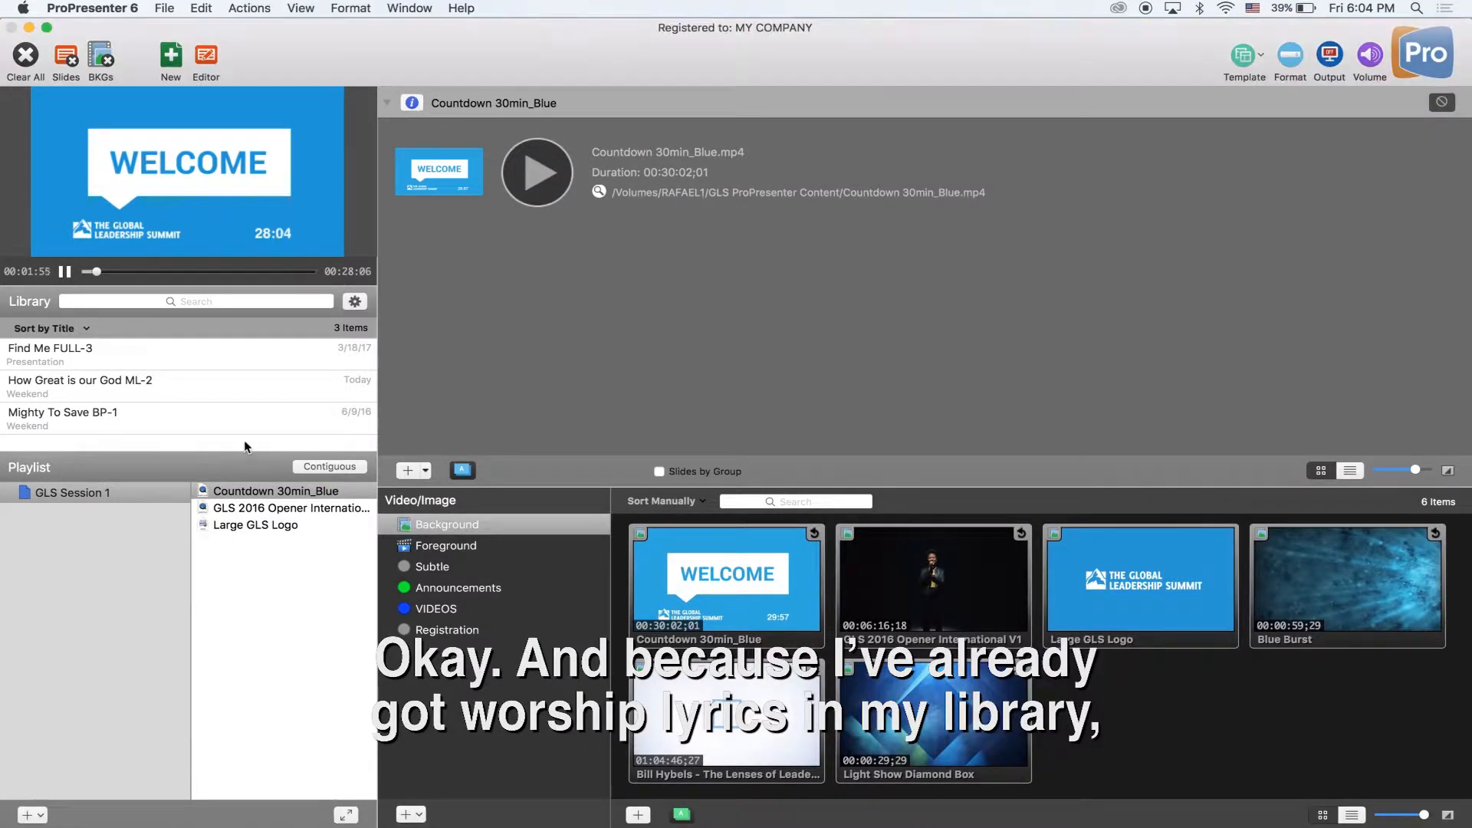
Append the Large GLS Logo and the songs How Great is our God ML-2 and Mighty To Save BP-1 to the playlist.
click(162, 384)
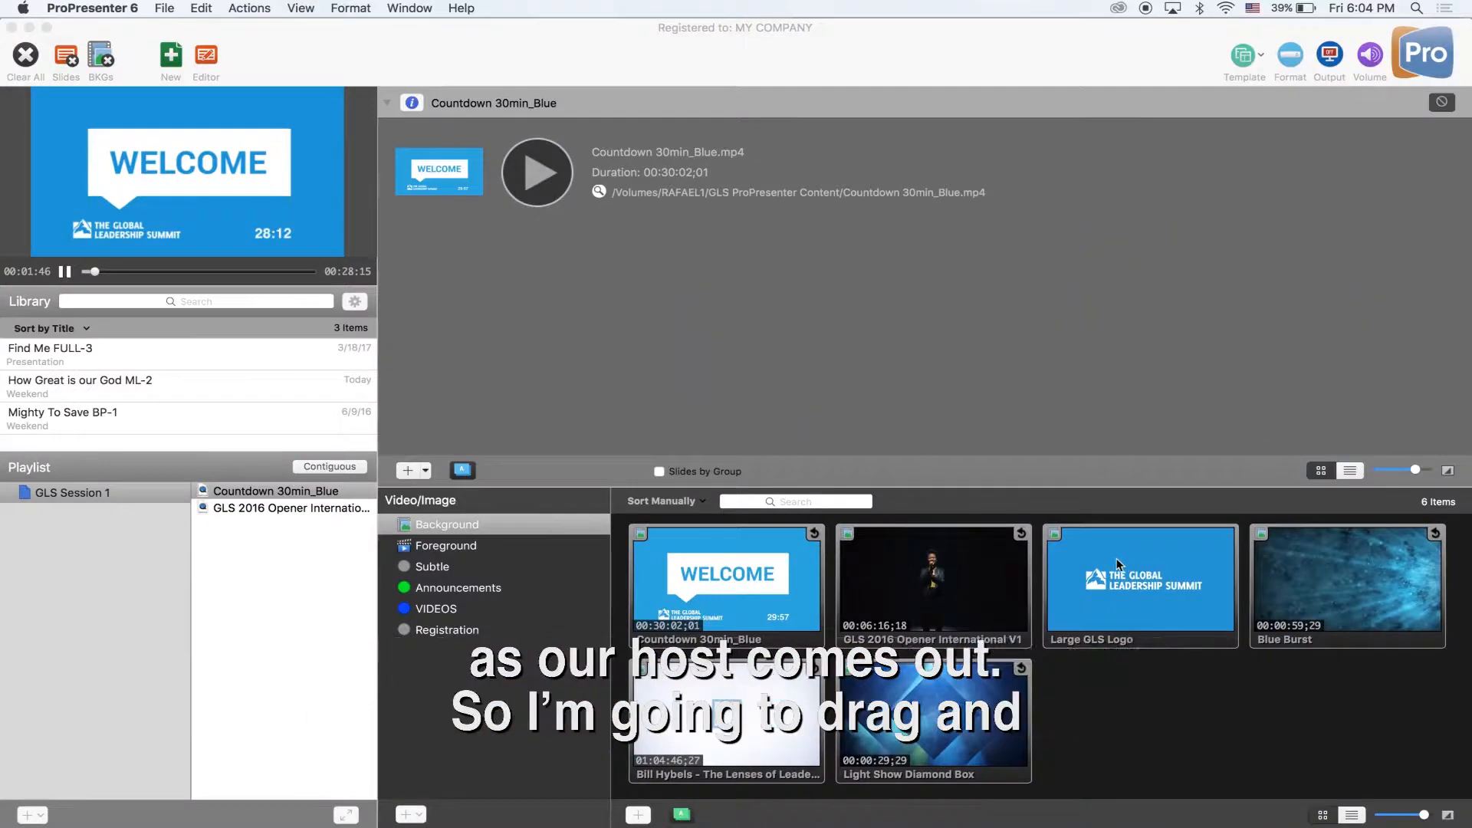
drag(1116, 559, 302, 588)
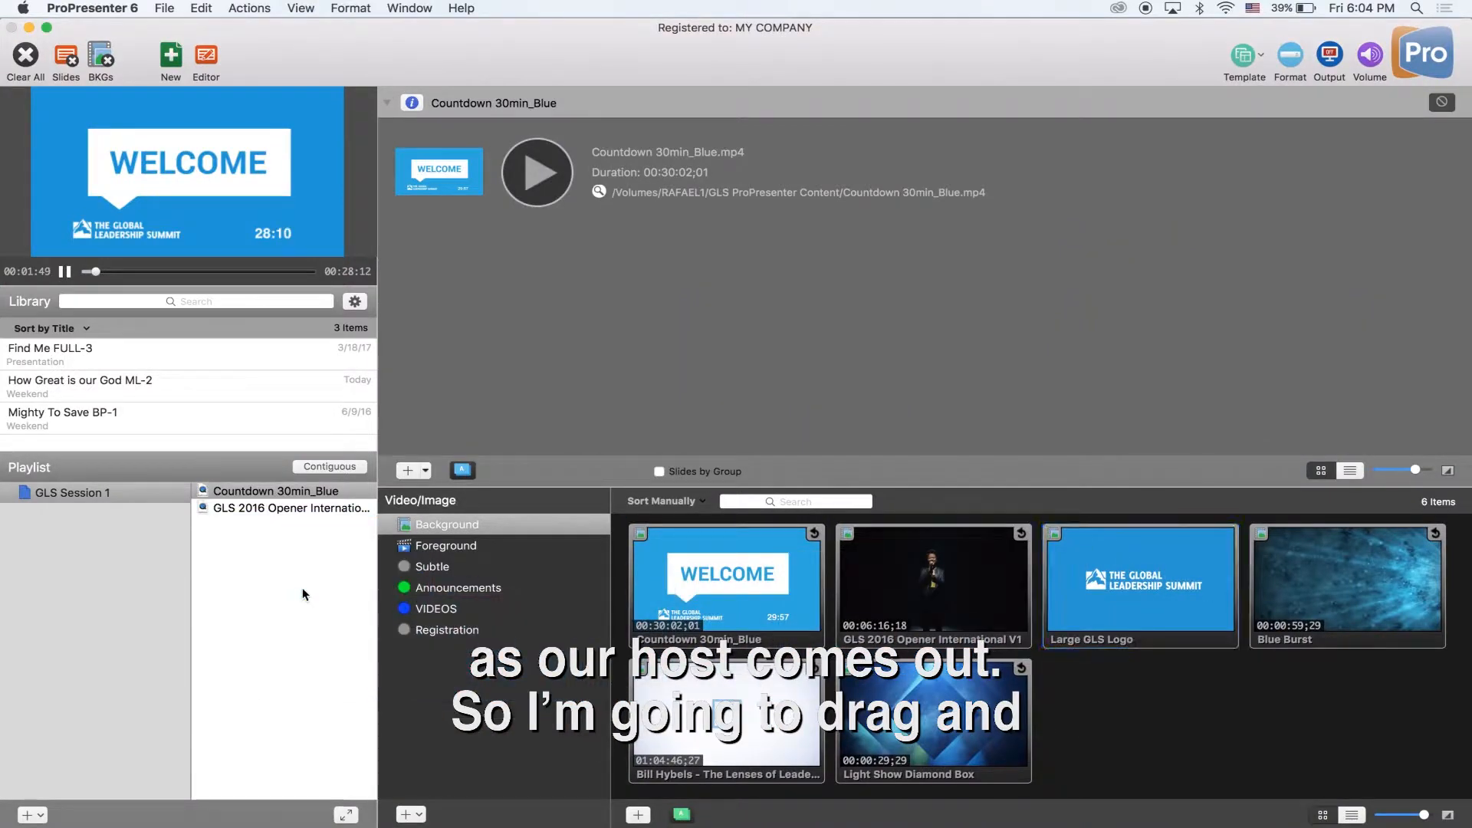
click(168, 388)
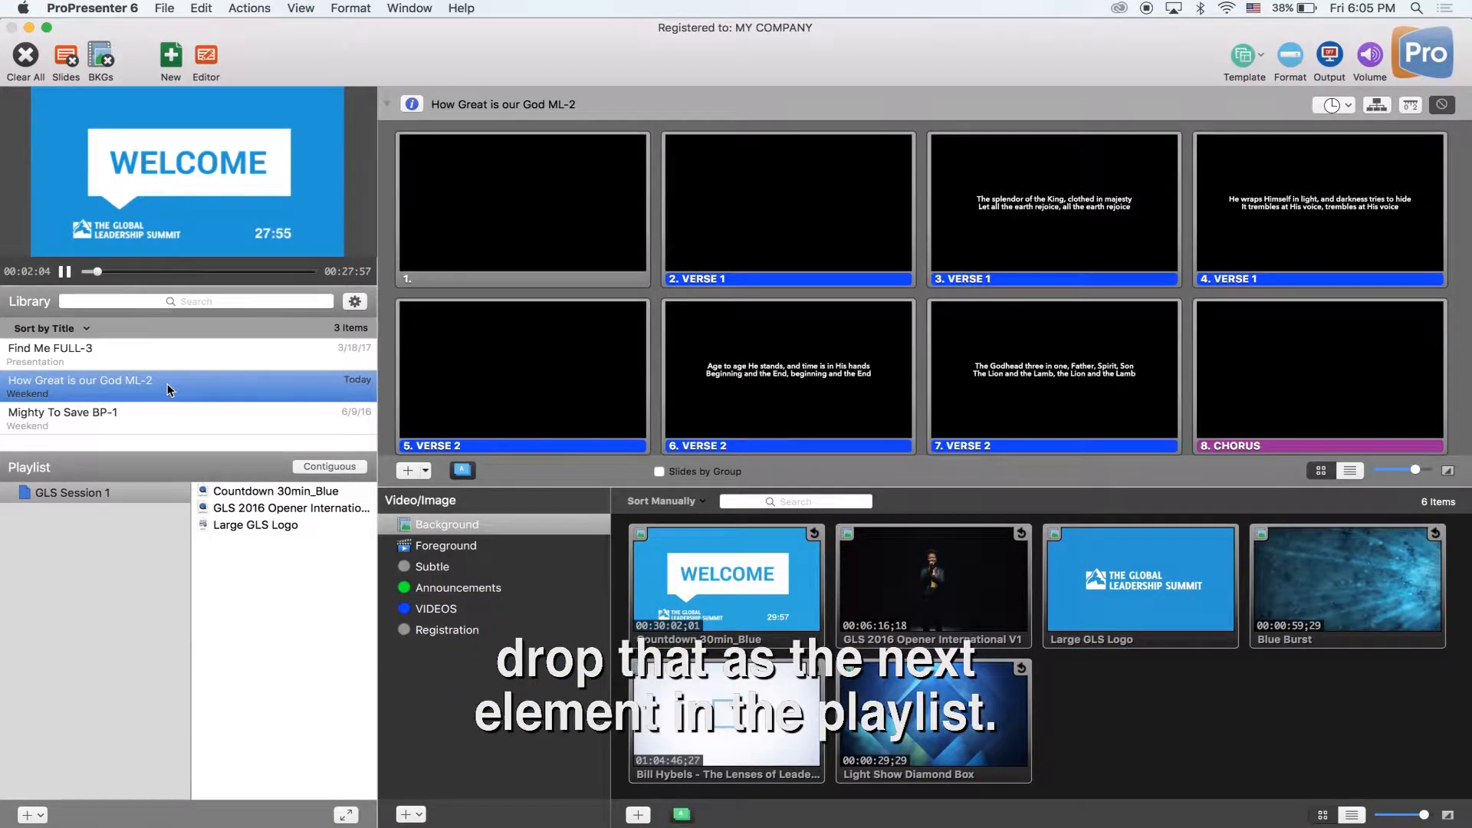
drag(167, 383, 217, 531)
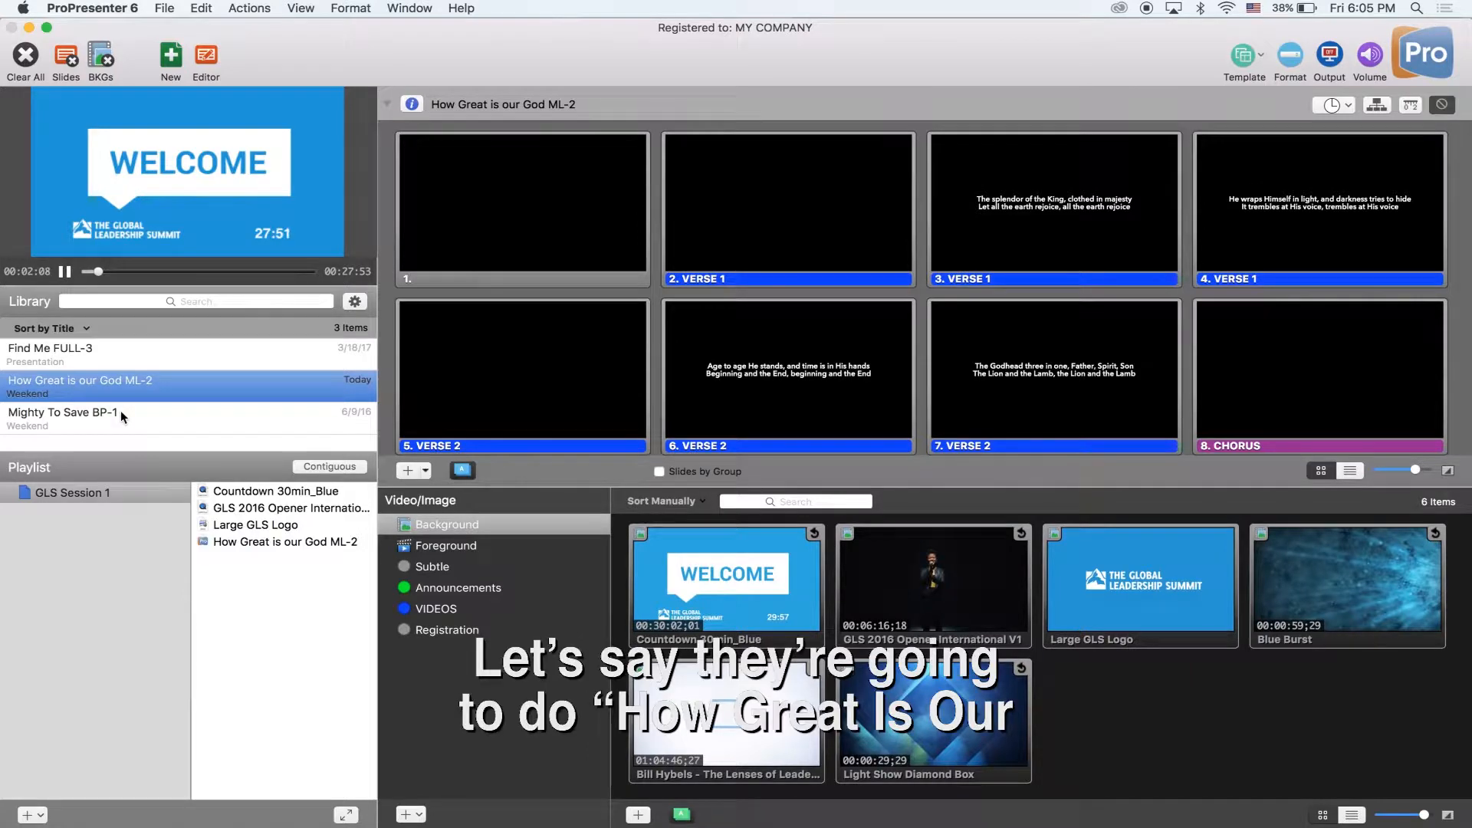
drag(121, 411, 236, 567)
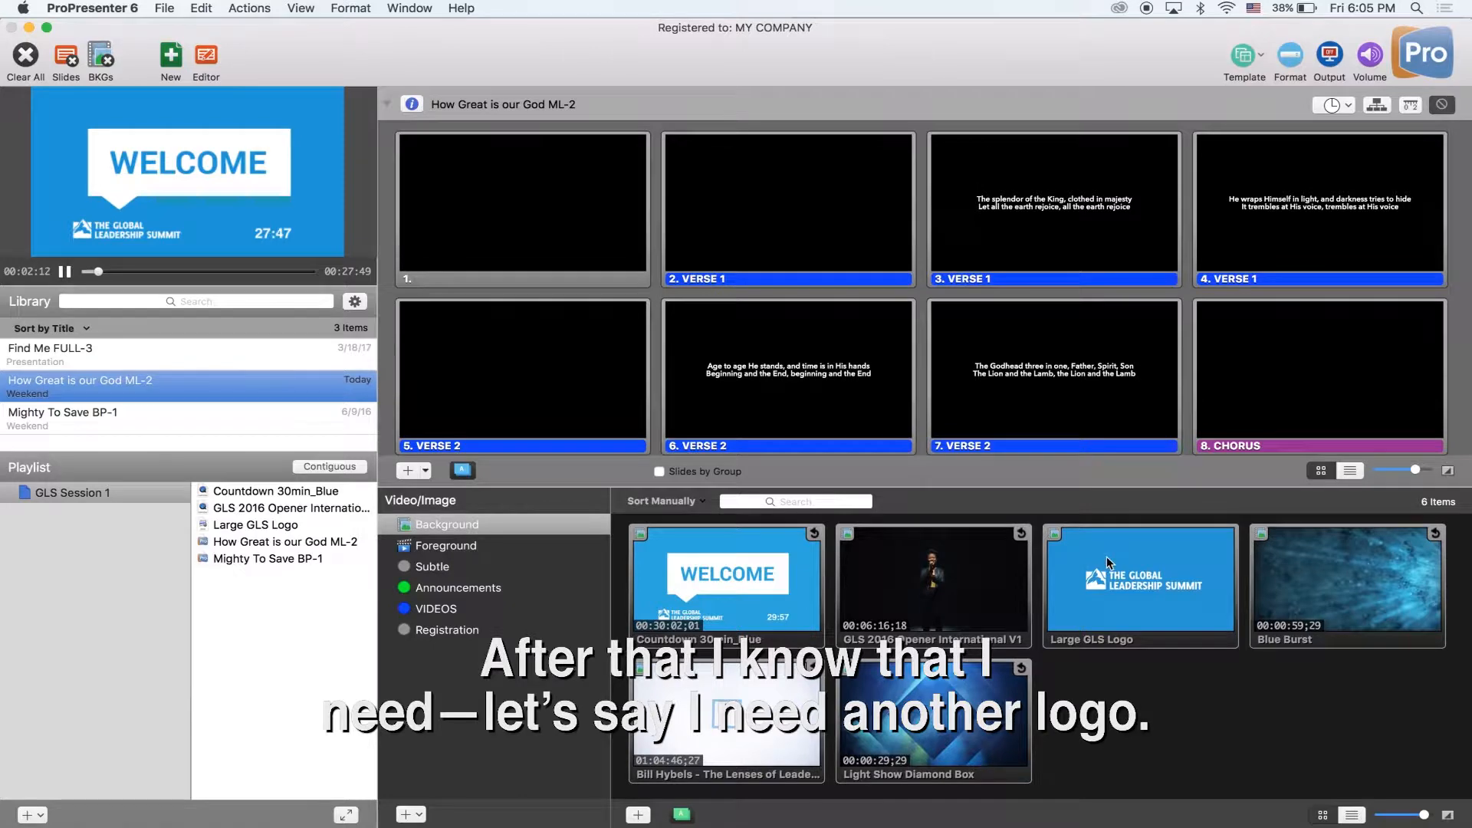
Append another Large GLS Logo, the Bill Hybels - The Lenses of Leadership video and a closing Large GLS Logo to the playlist.
drag(1107, 563, 275, 618)
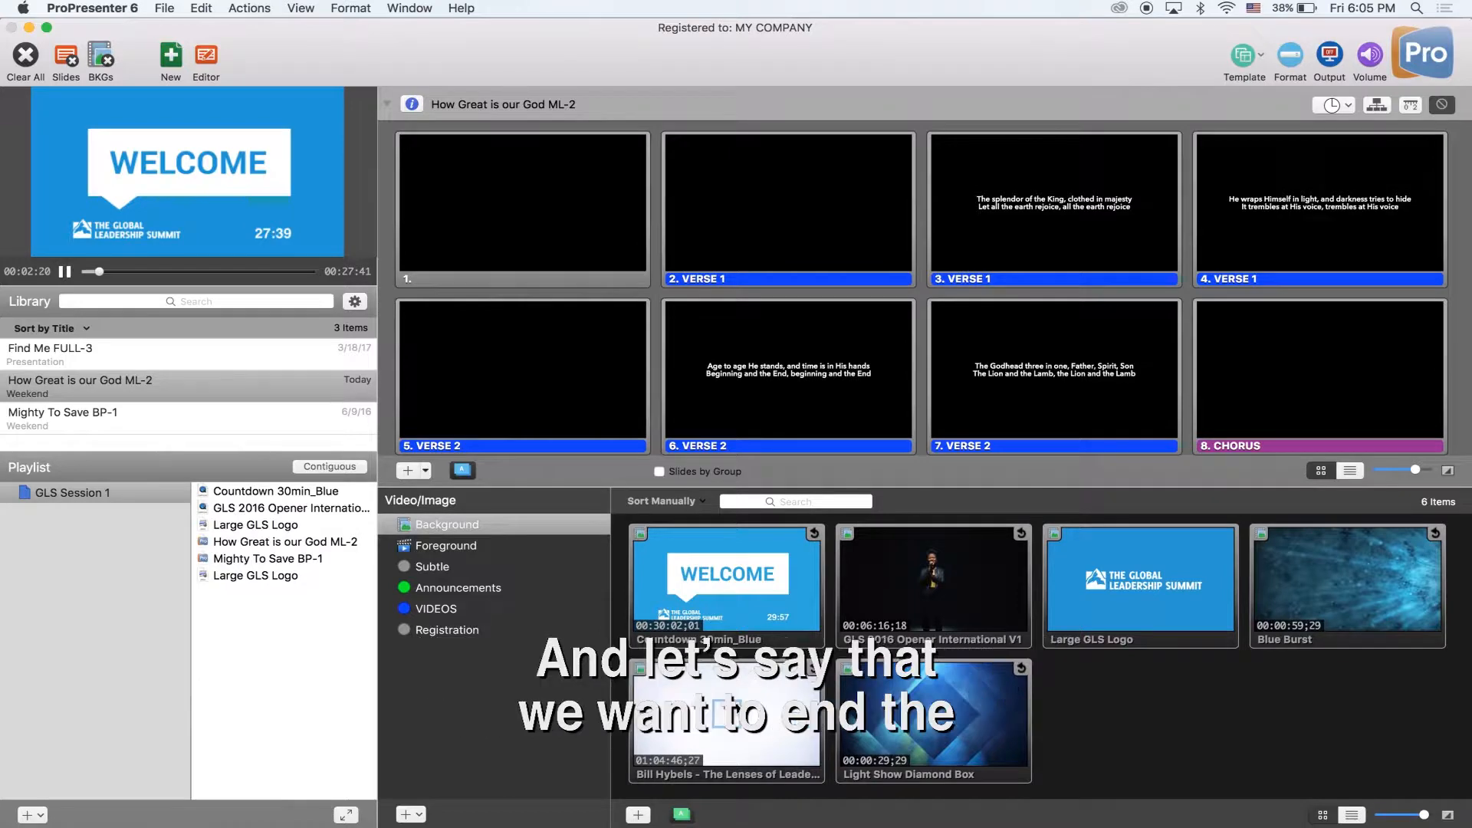
drag(725, 717, 287, 631)
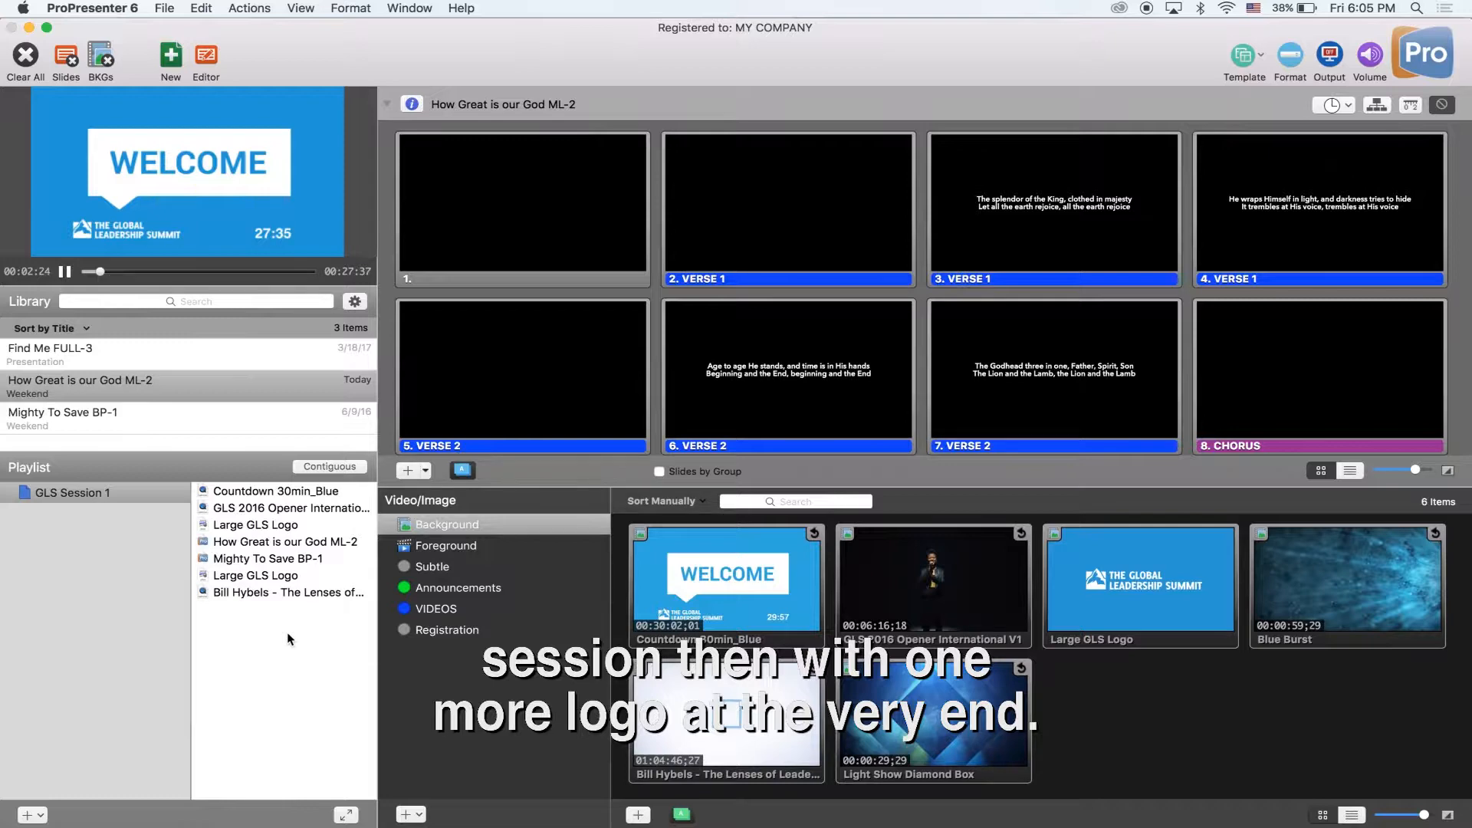
drag(1134, 590, 291, 669)
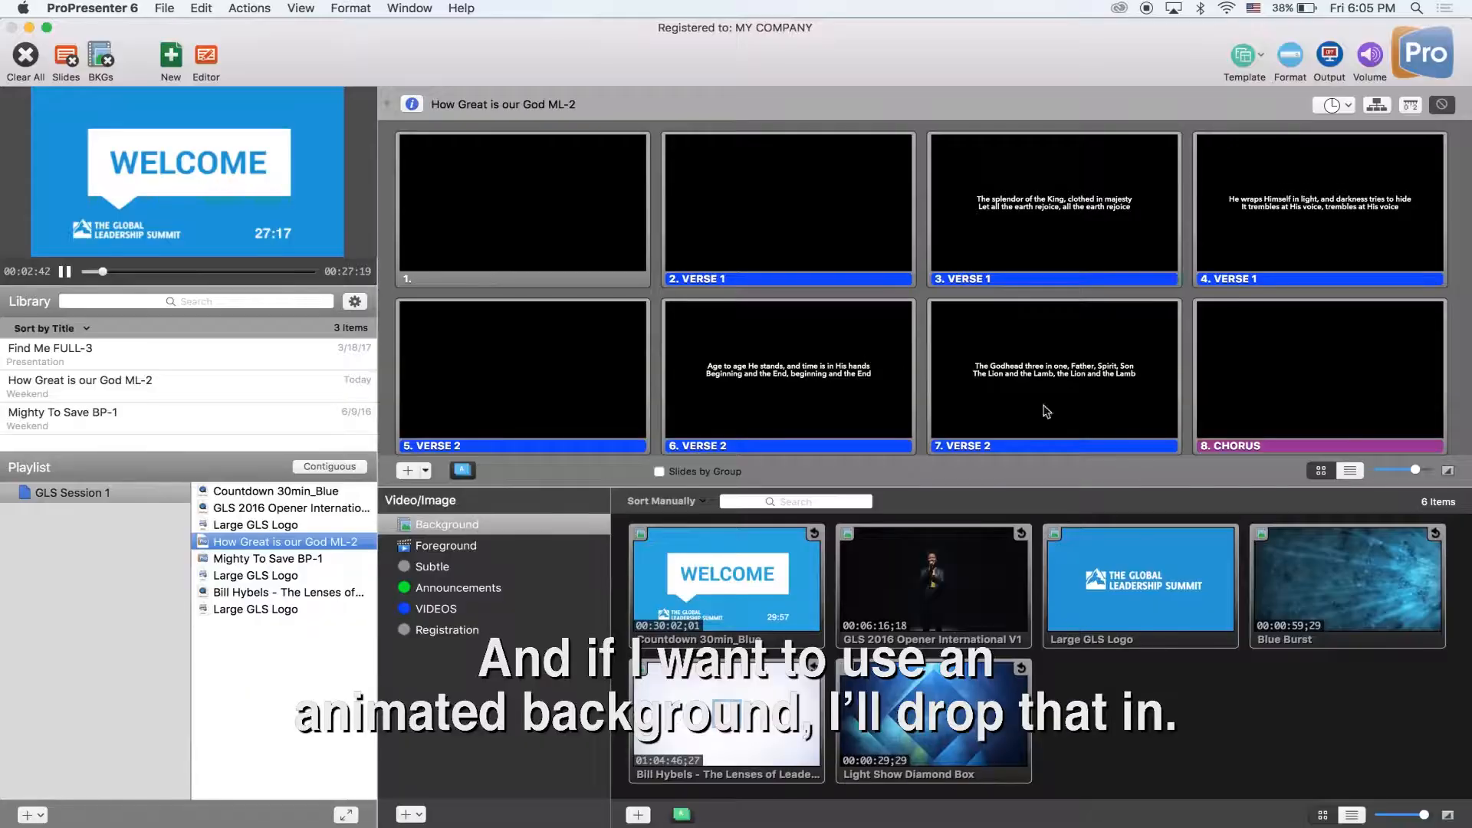
Apply Blue Burst to the first slide of How Great is our God ML-2 and Light Show Diamond Box to Mighty To Save BP-1's.
drag(1338, 593, 552, 239)
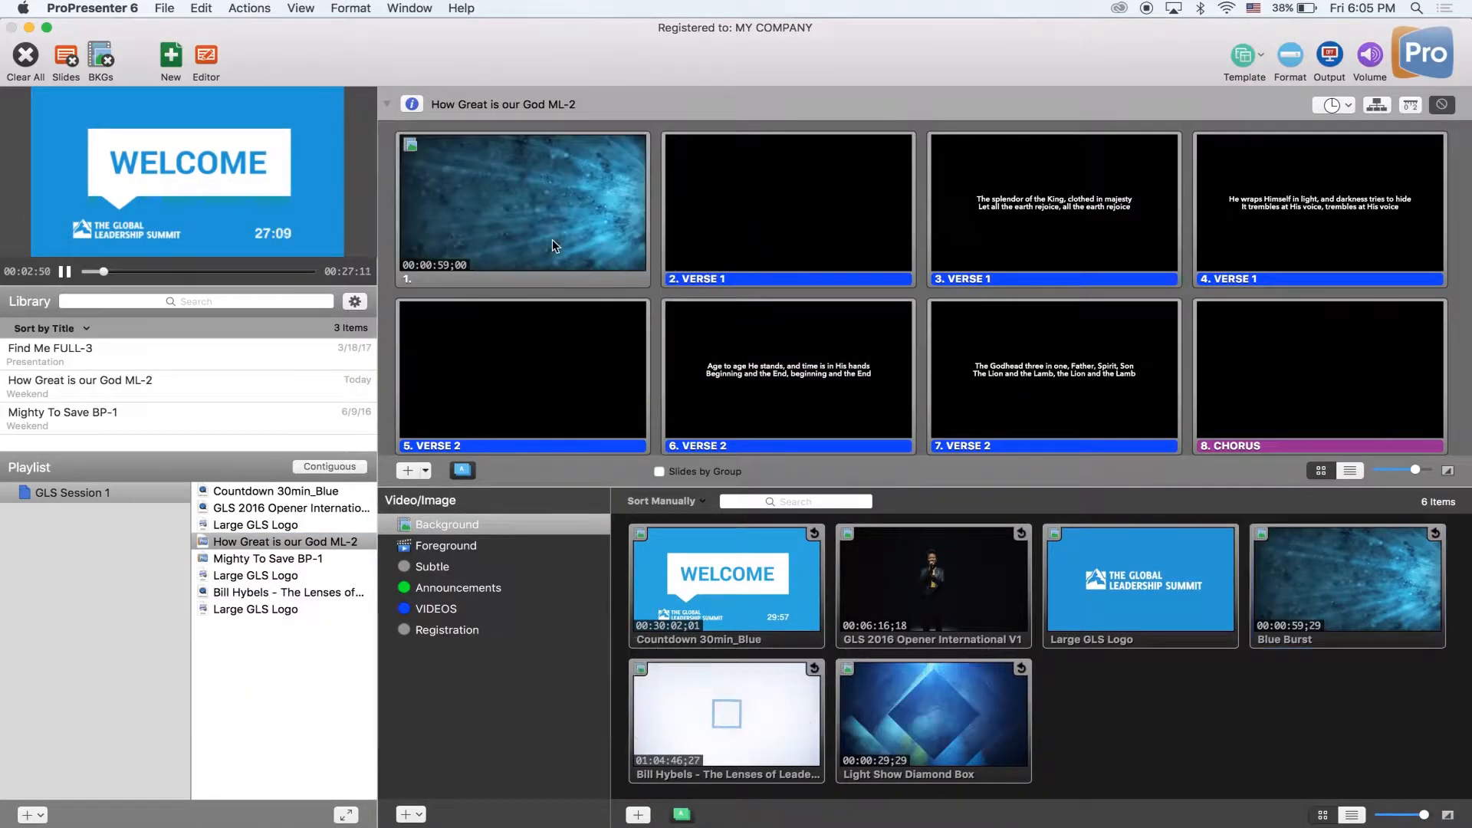
click(290, 559)
drag(923, 709, 526, 230)
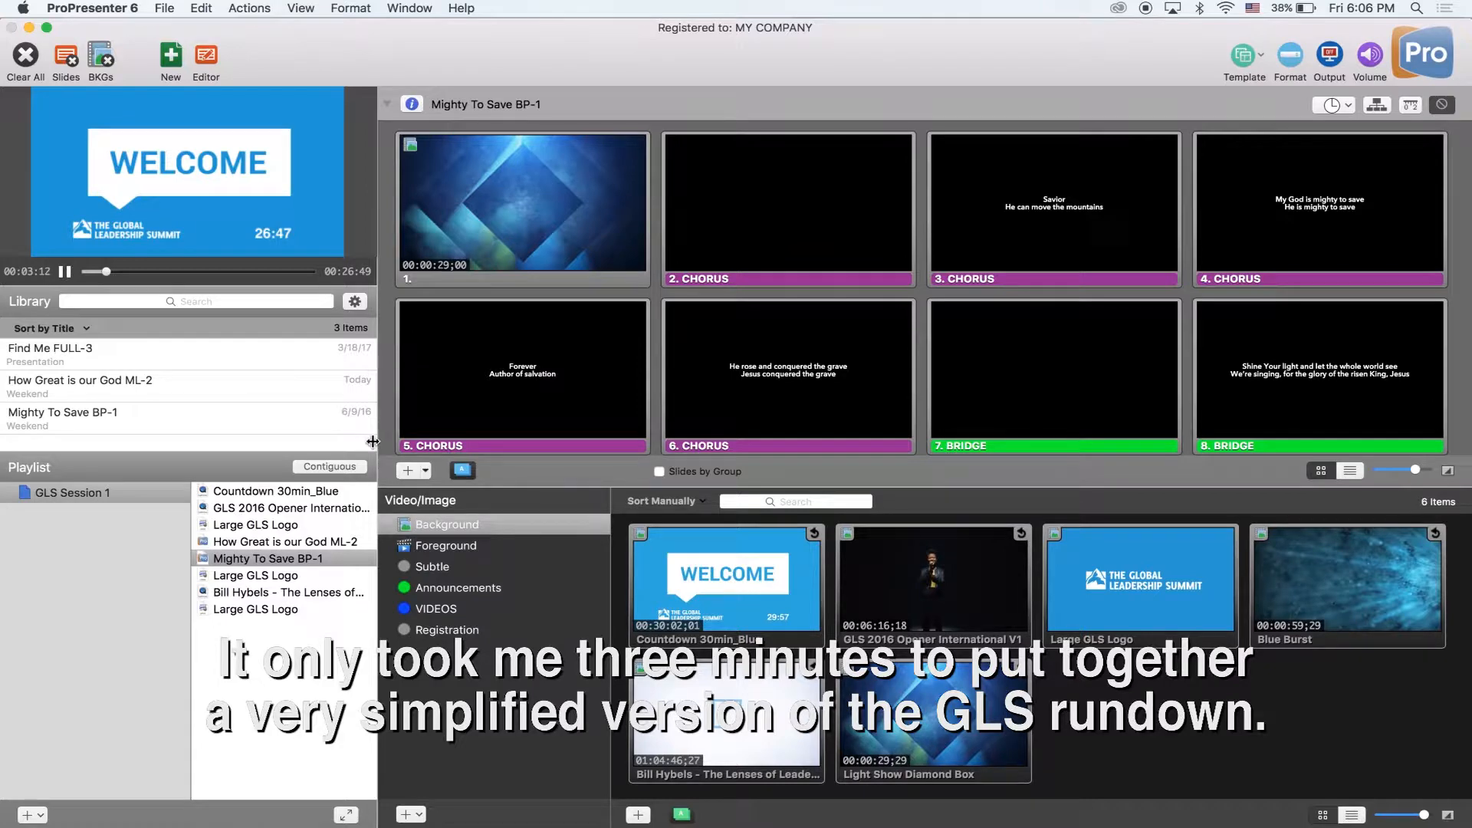
Review every item of the GLS Session 1 playlist in order, from the countdown to the closing logo.
click(305, 492)
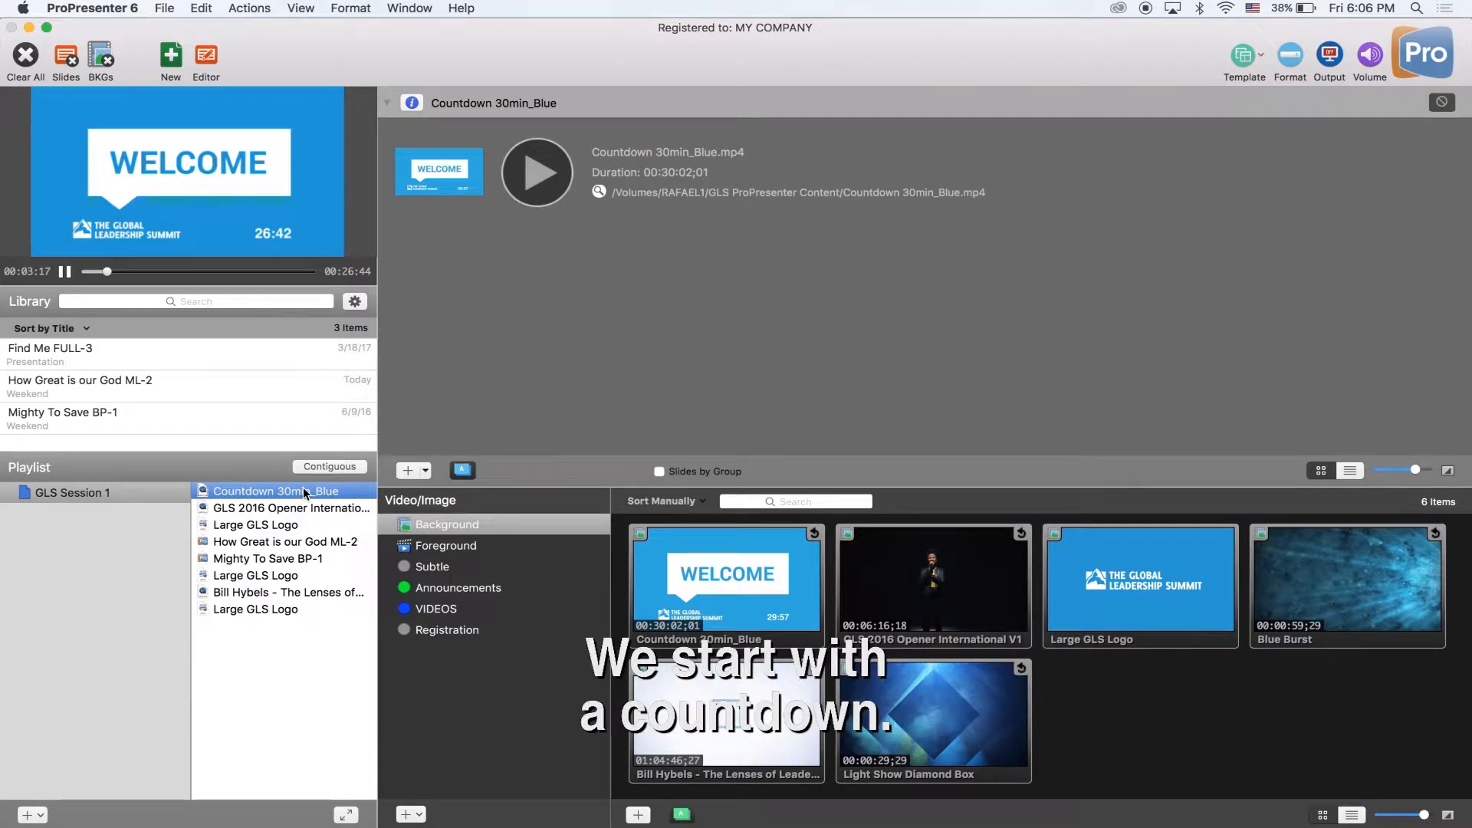
key(Down)
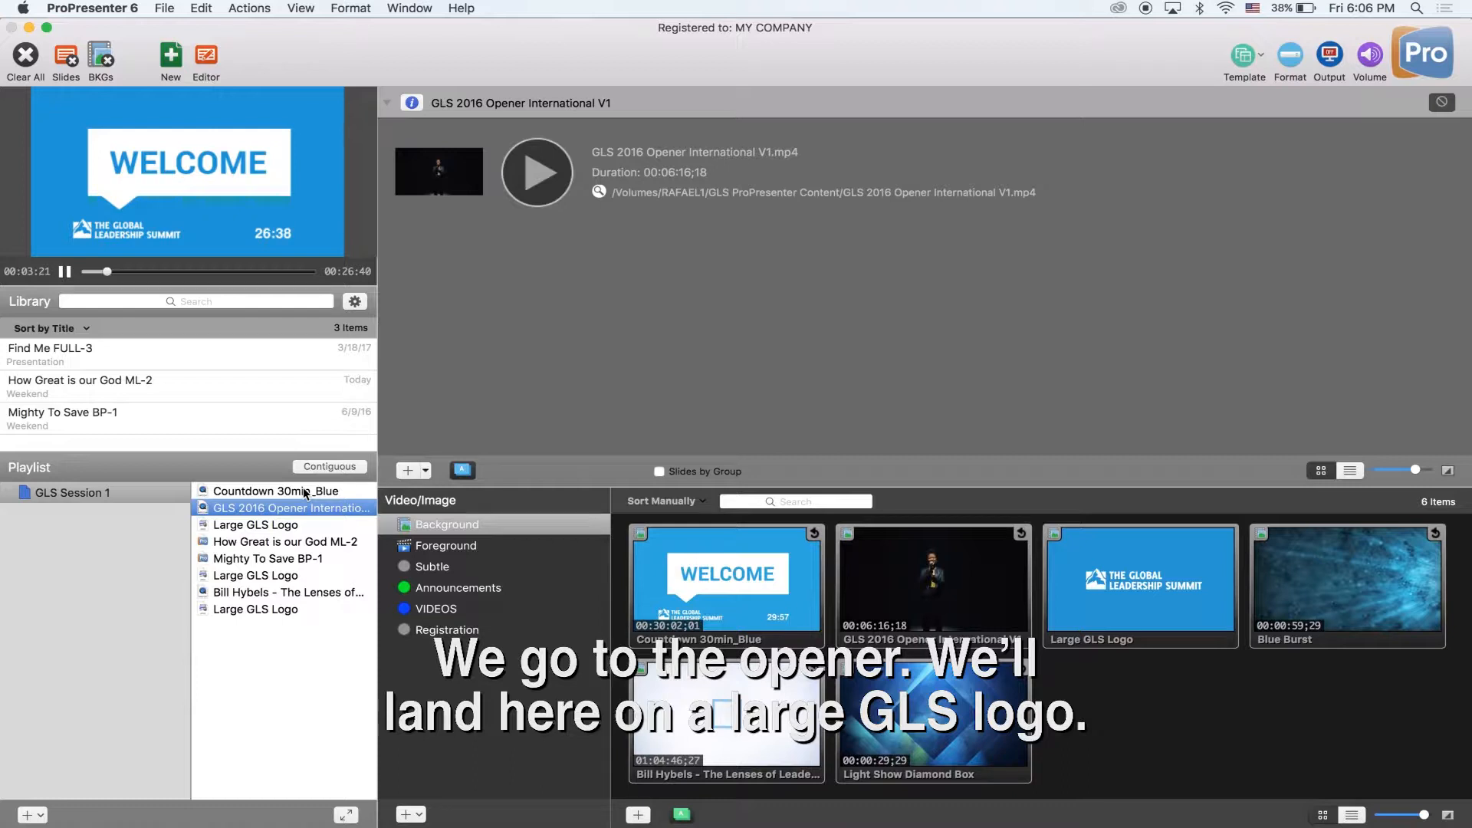
key(Down)
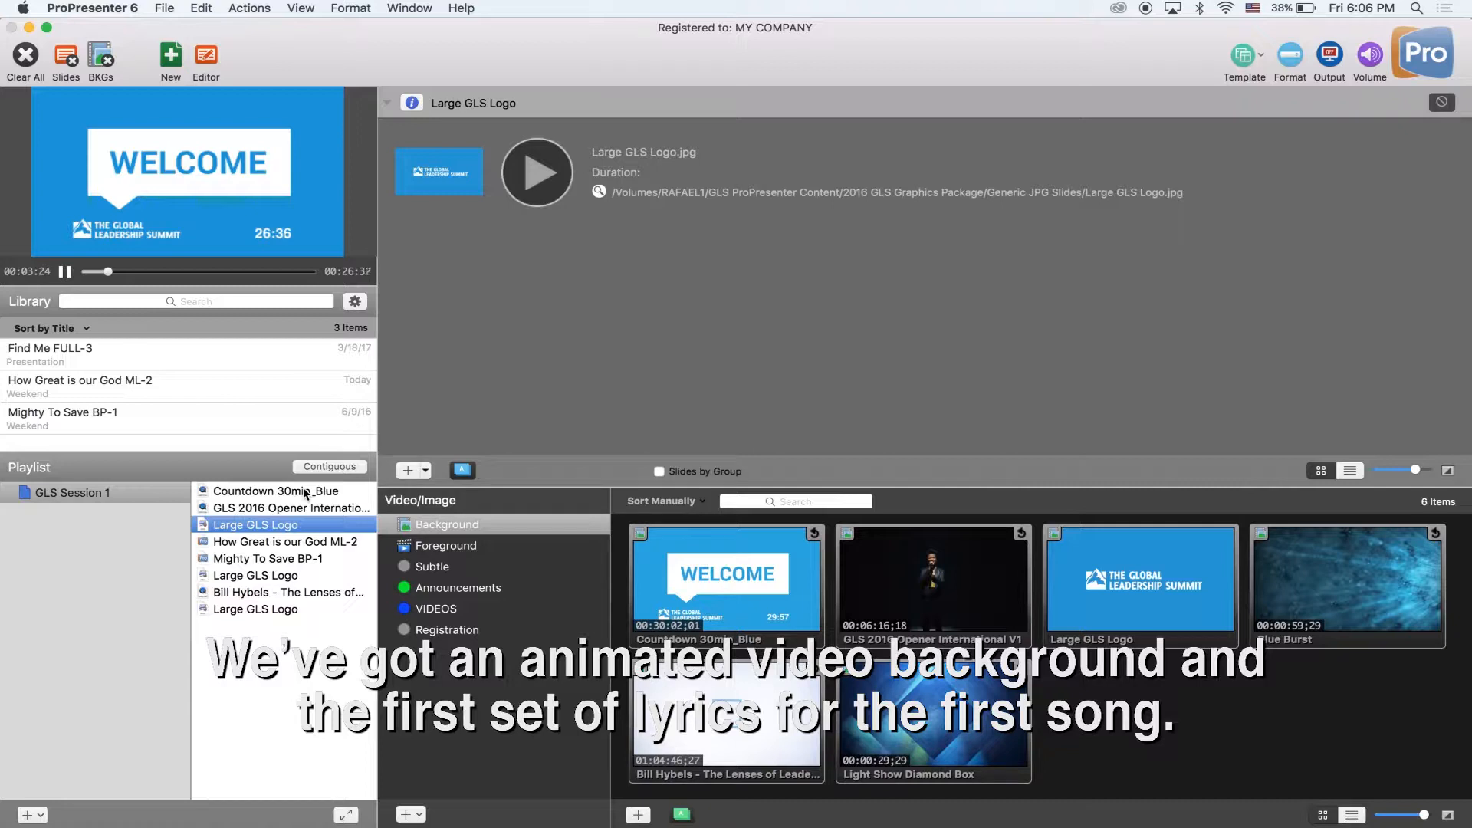
key(Down)
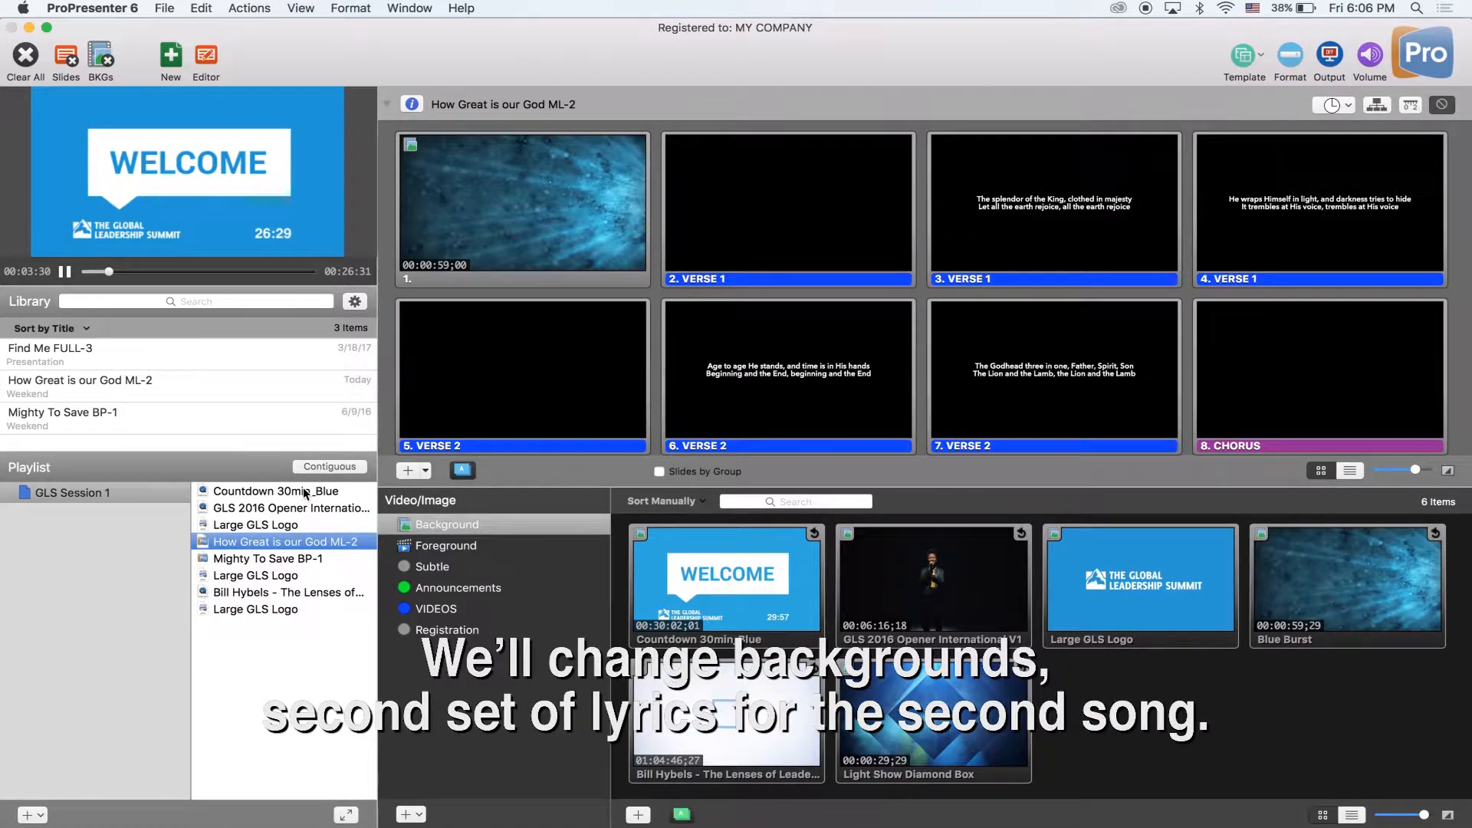
key(Down)
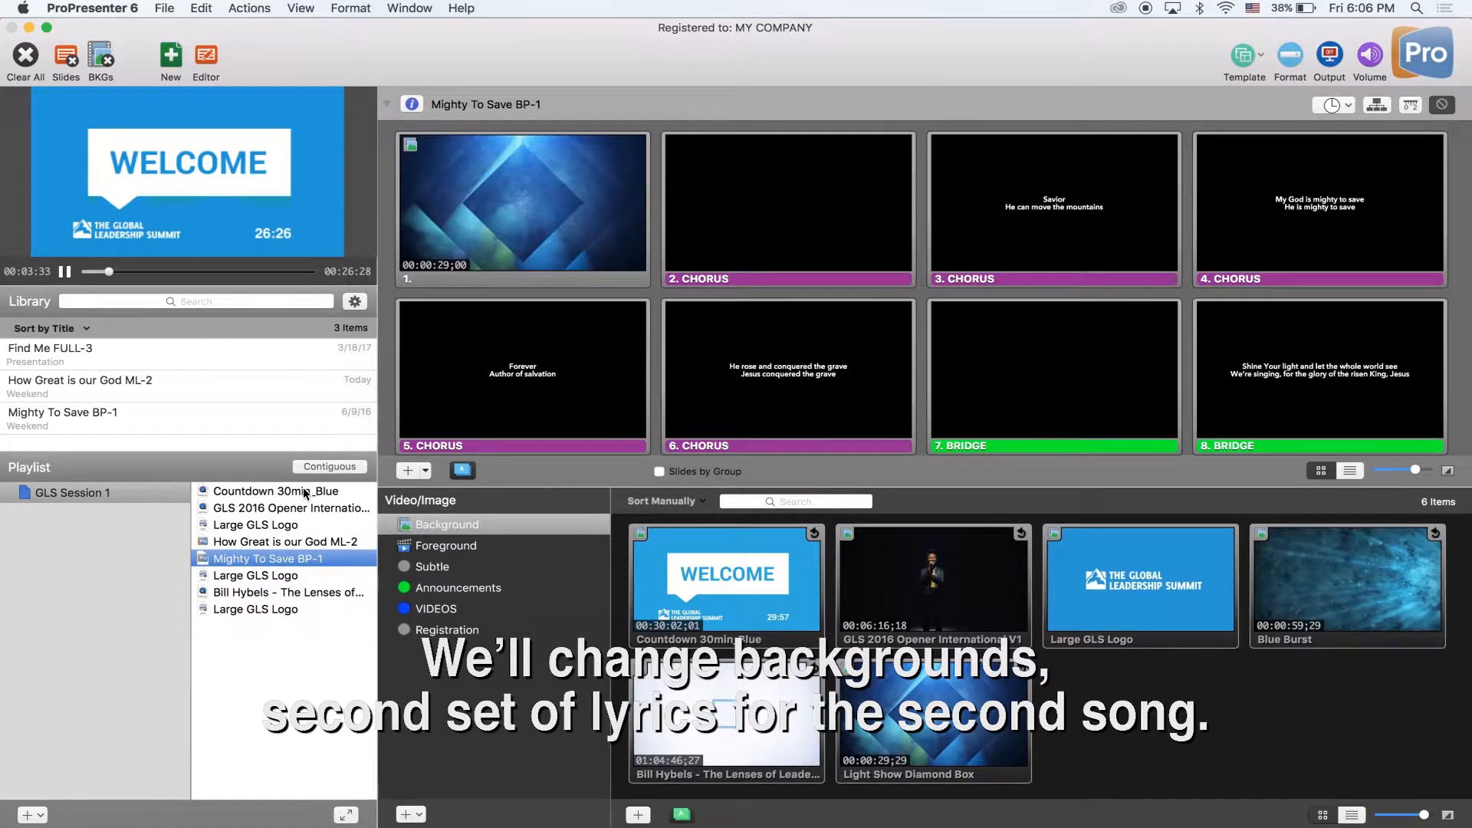
key(Down)
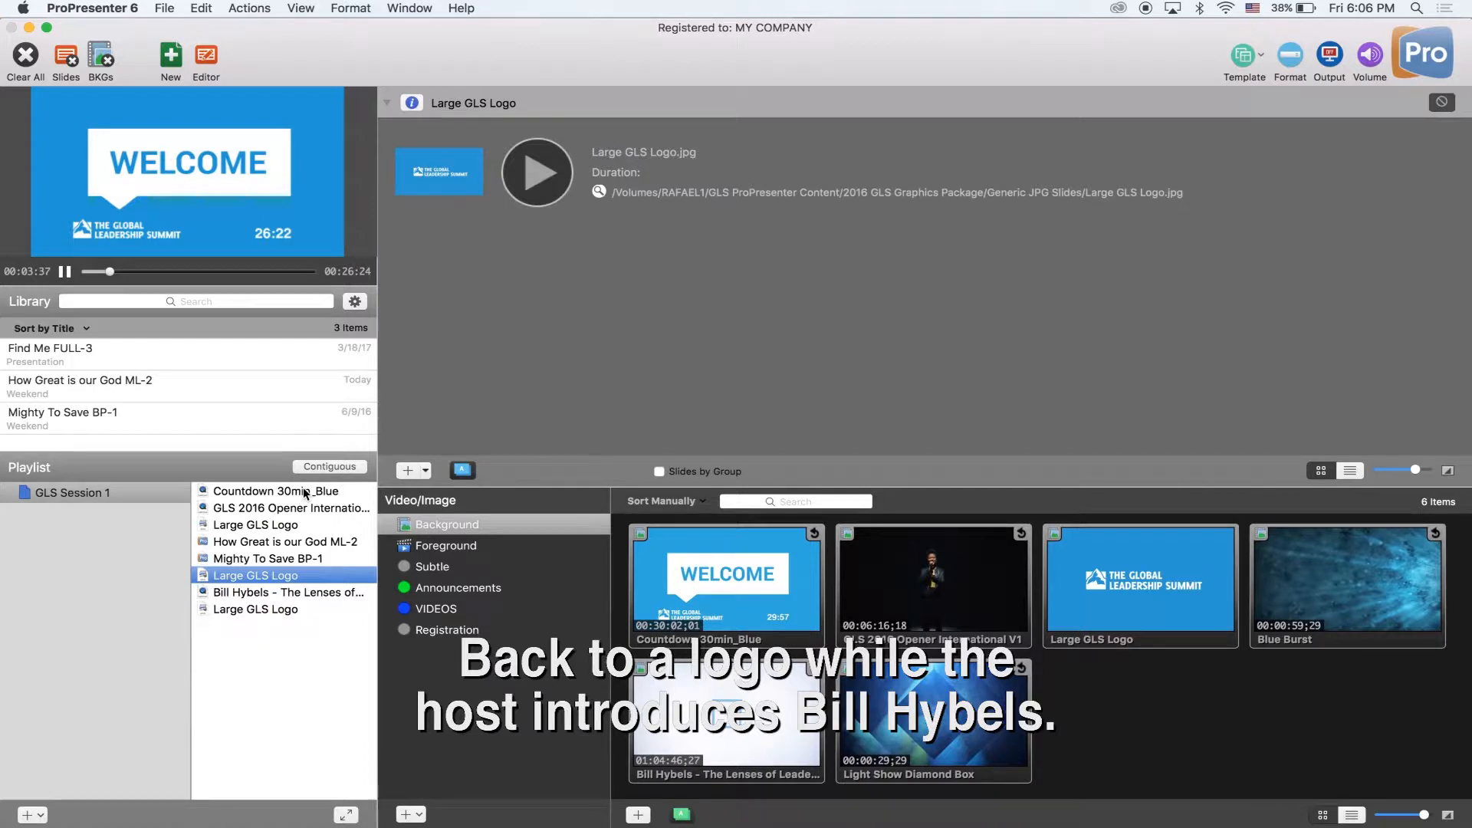
key(Down)
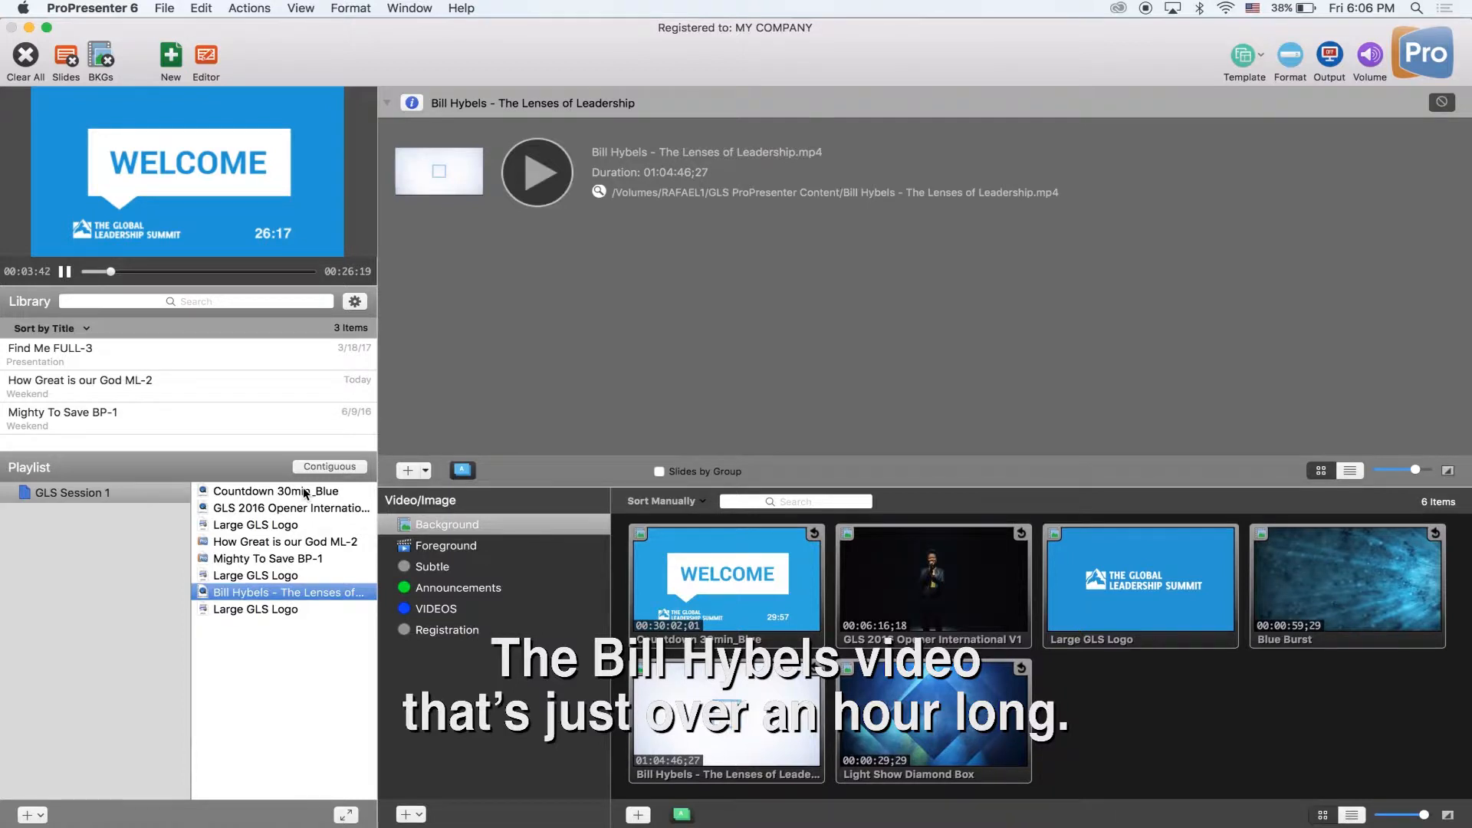
key(Down)
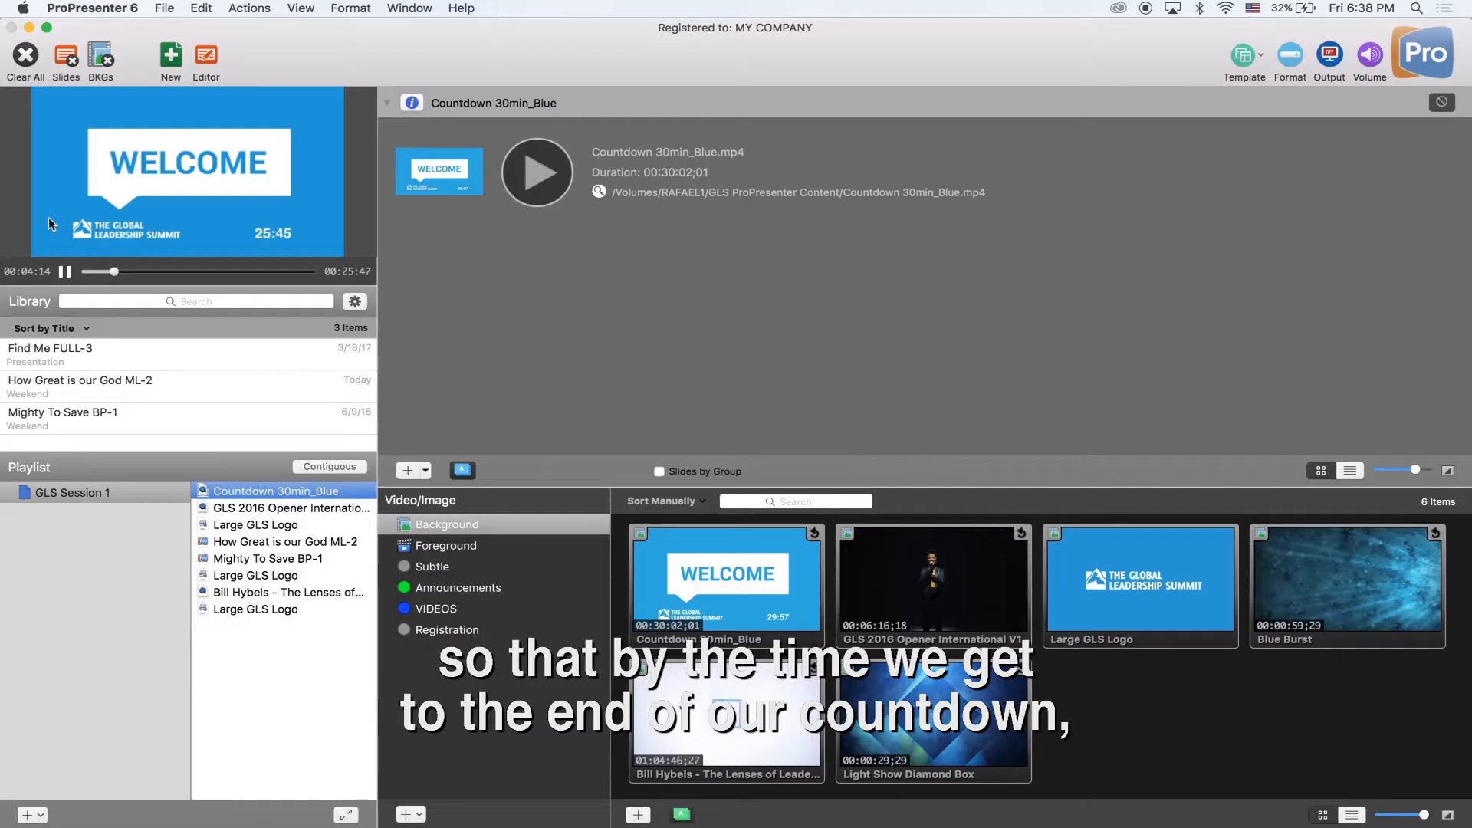
Advance the playing countdown video close to its end.
drag(113, 271, 317, 280)
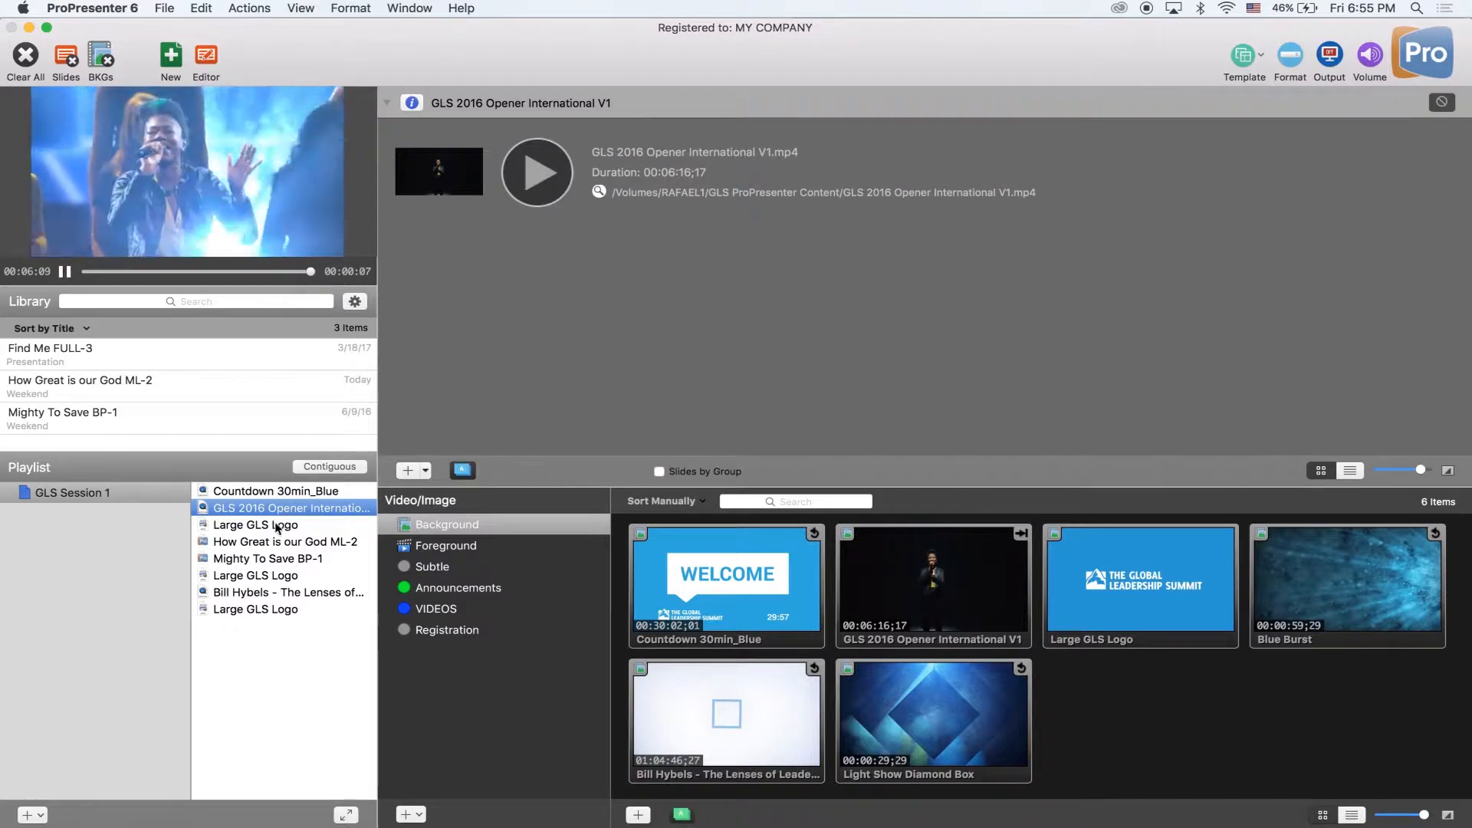
Show the first Large GLS Logo from the playlist, followed by slide 1 of How Great is our God ML-2.
click(277, 527)
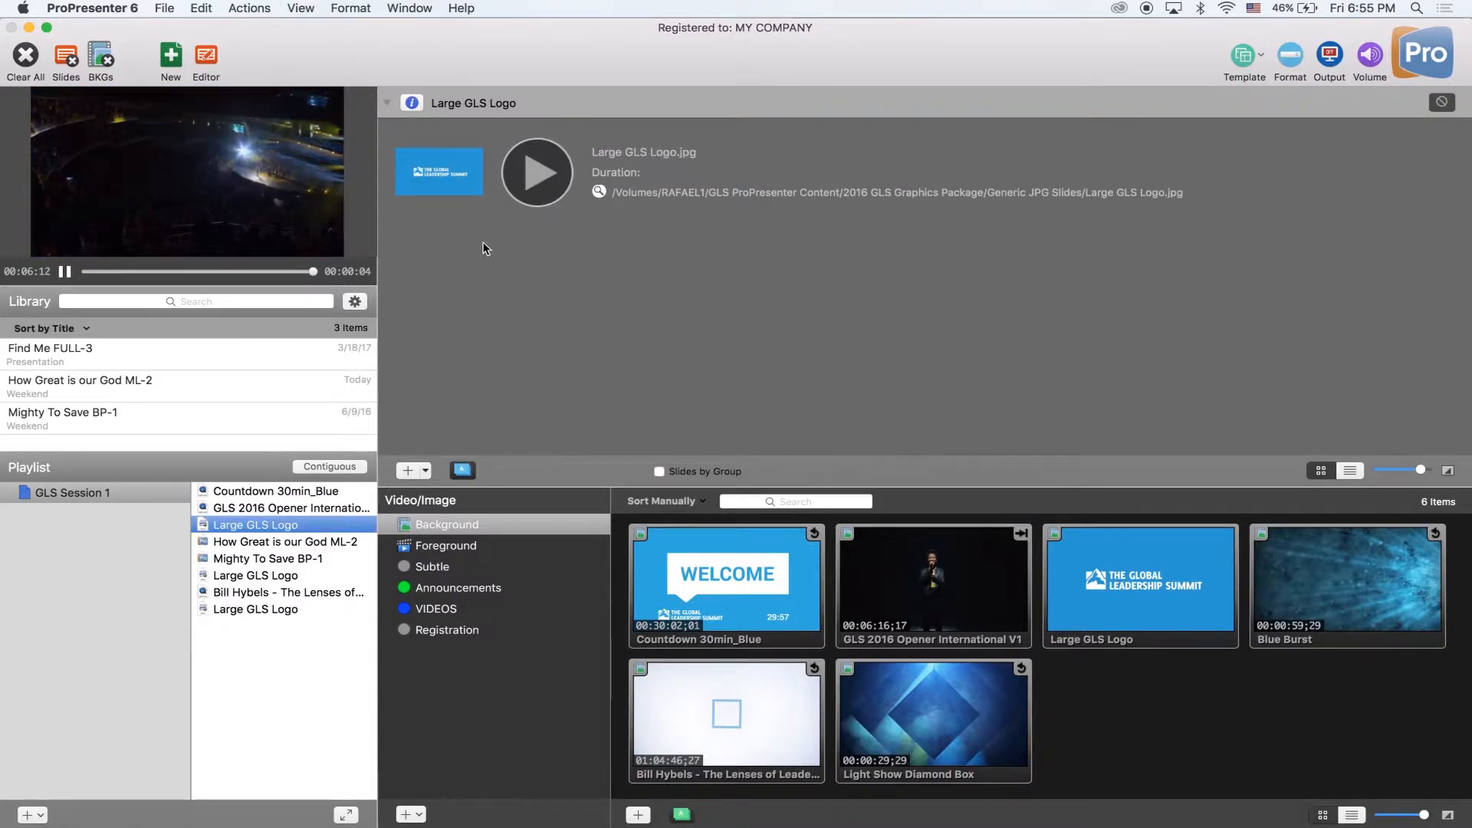
click(538, 181)
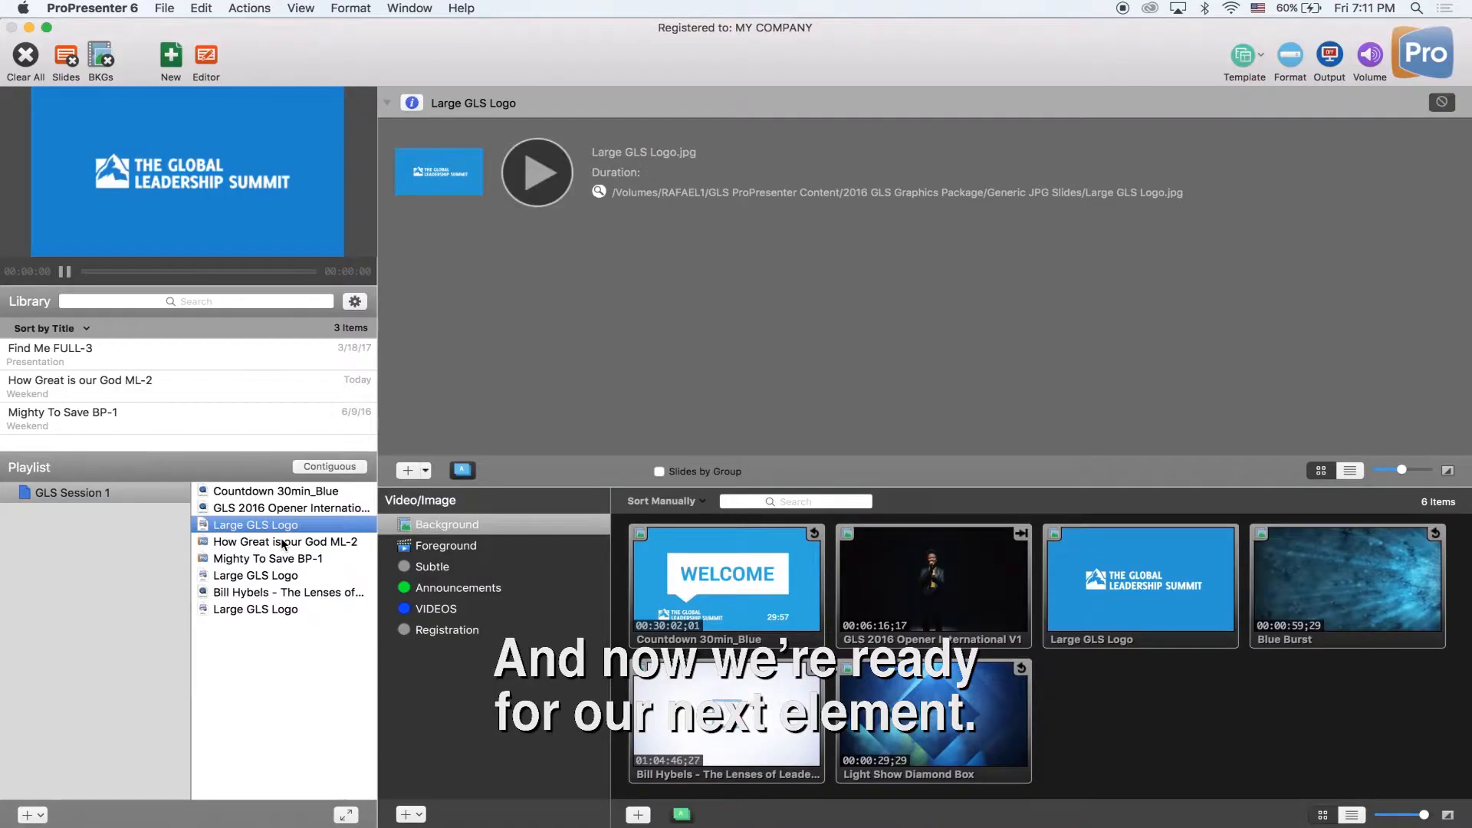
click(283, 542)
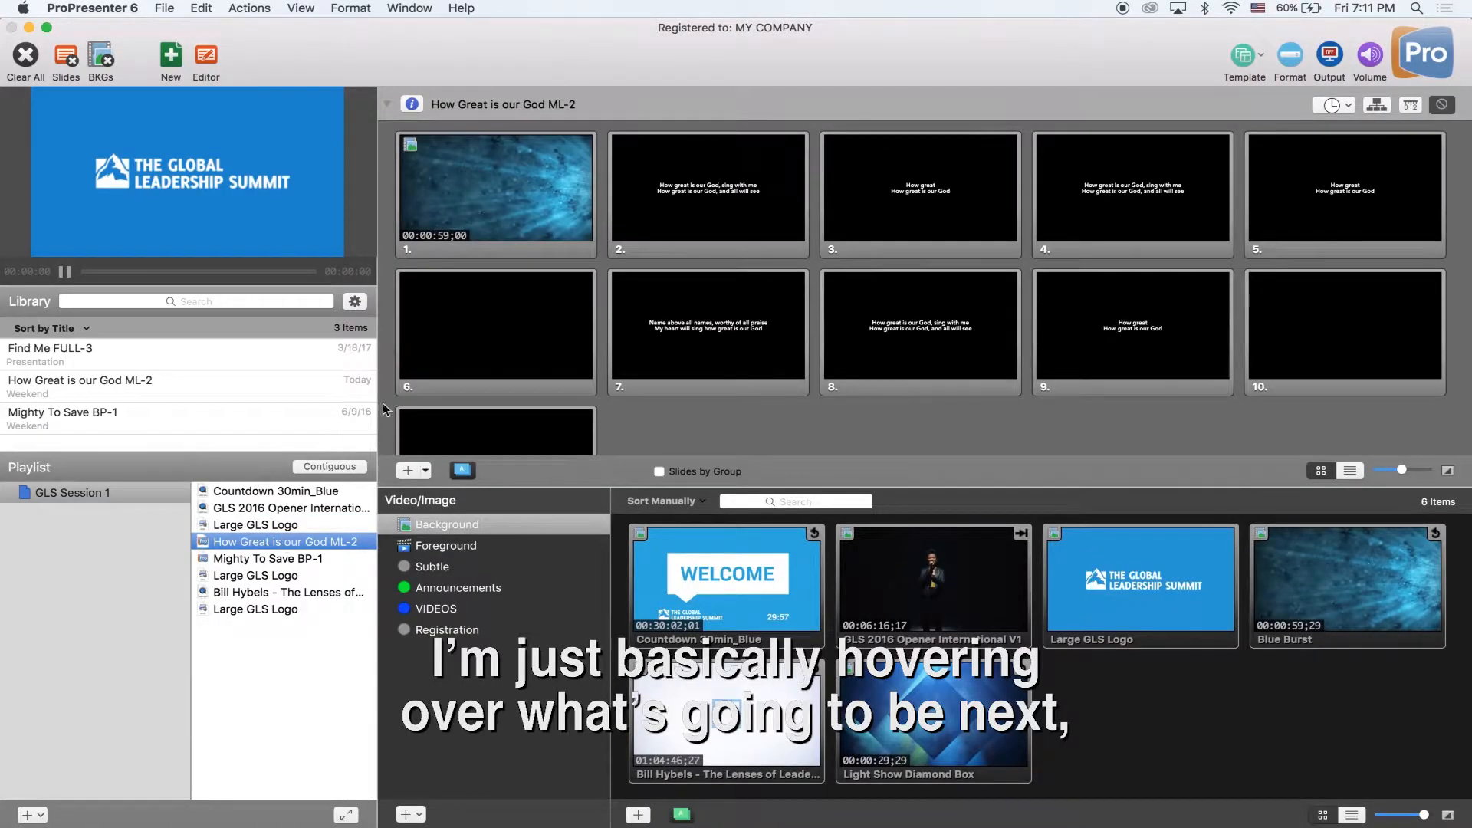
click(505, 194)
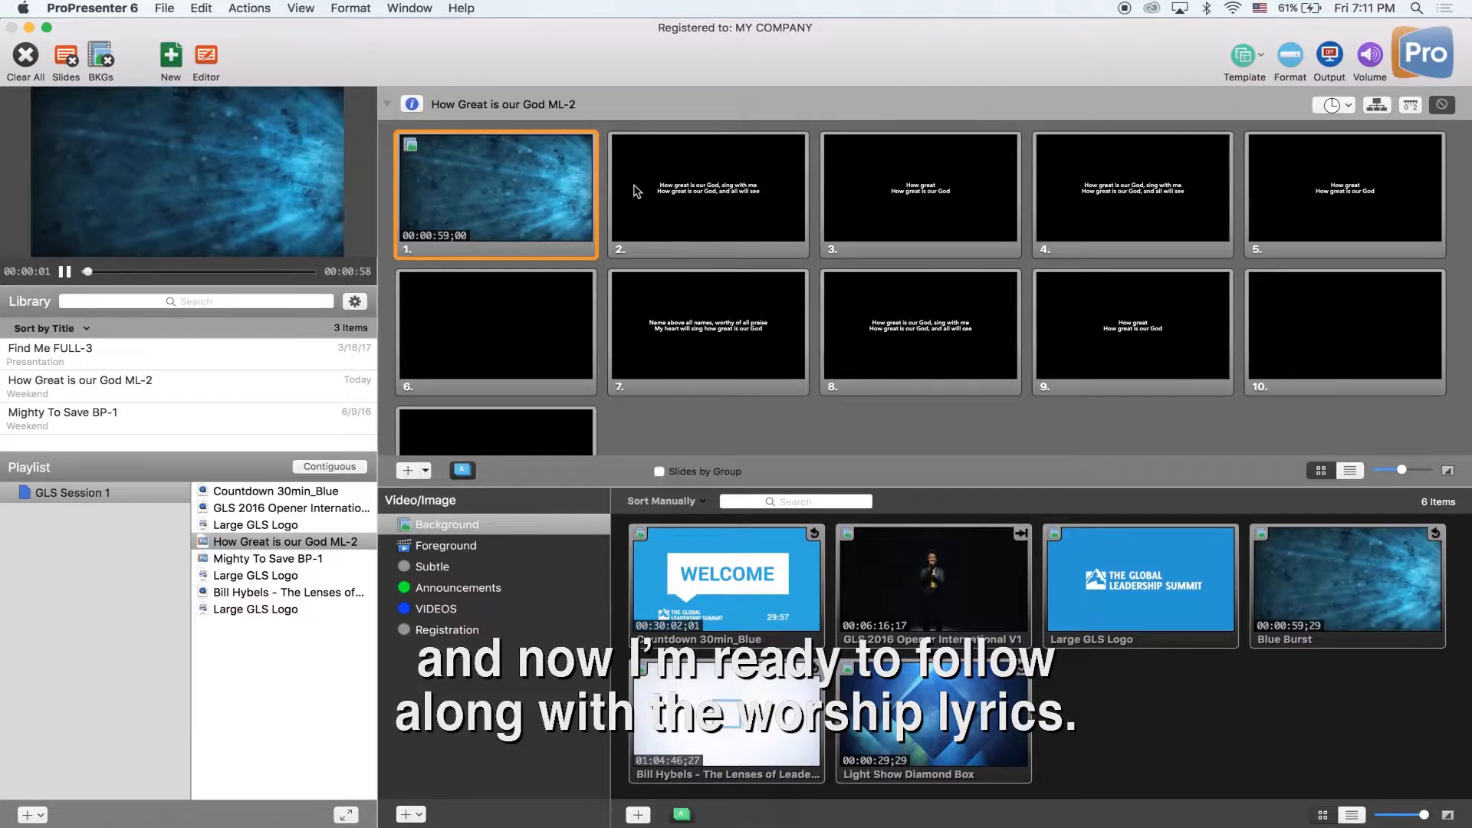
Advance live through the lyrics of How Great is our God ML-2, from slide 2 to the blank slide 10.
click(702, 195)
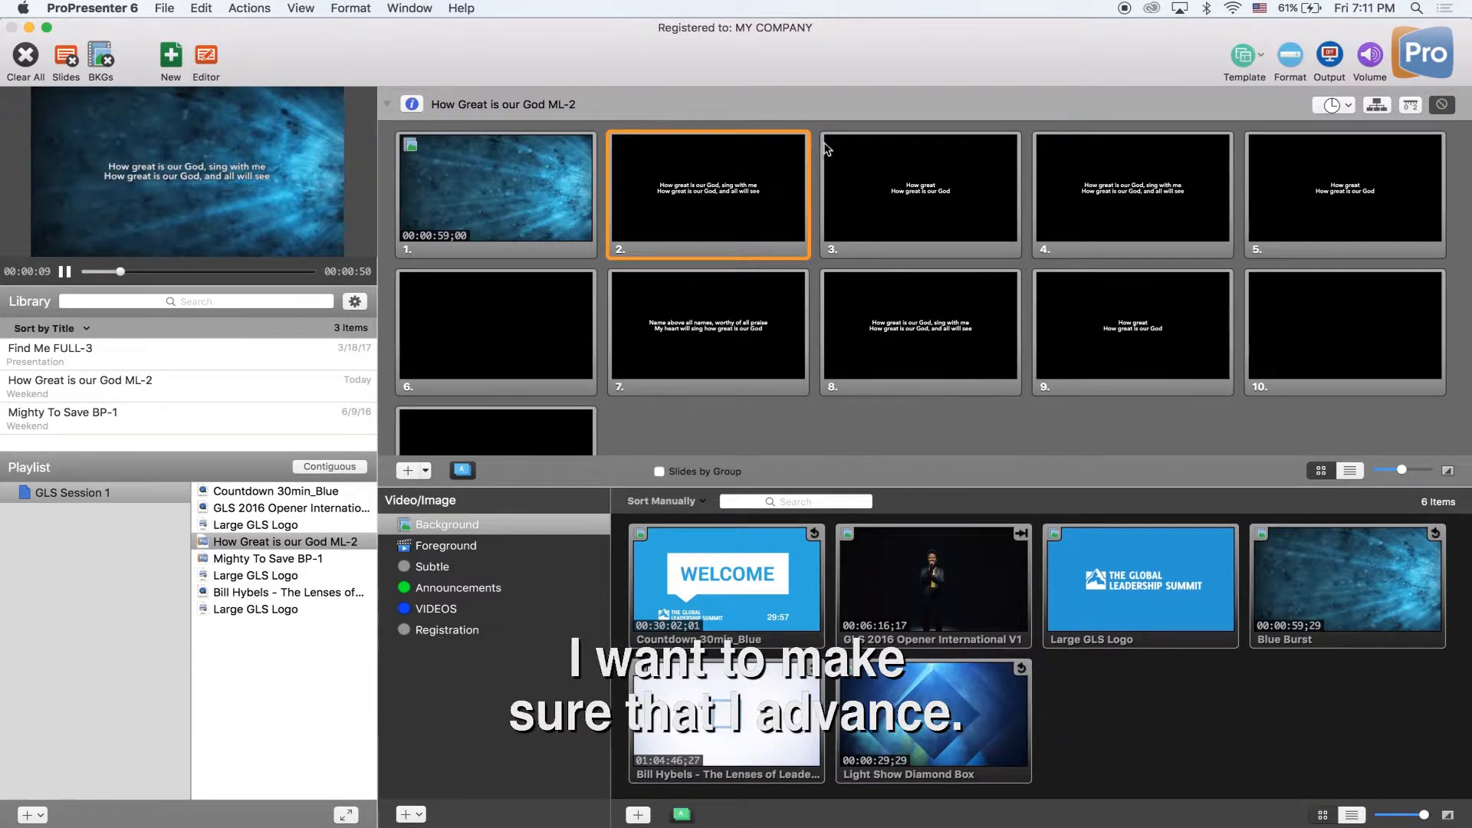
click(904, 184)
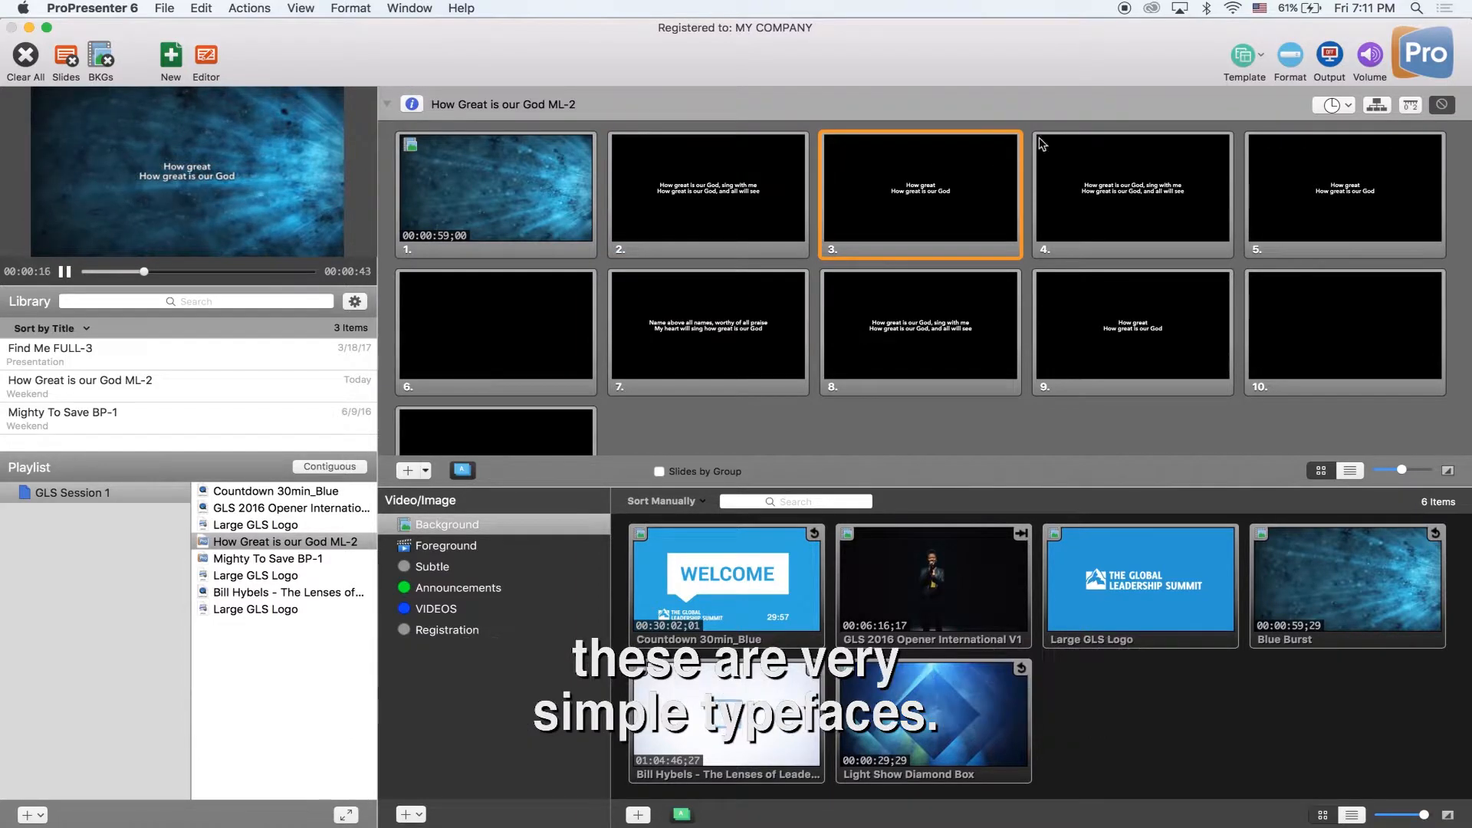
click(1125, 171)
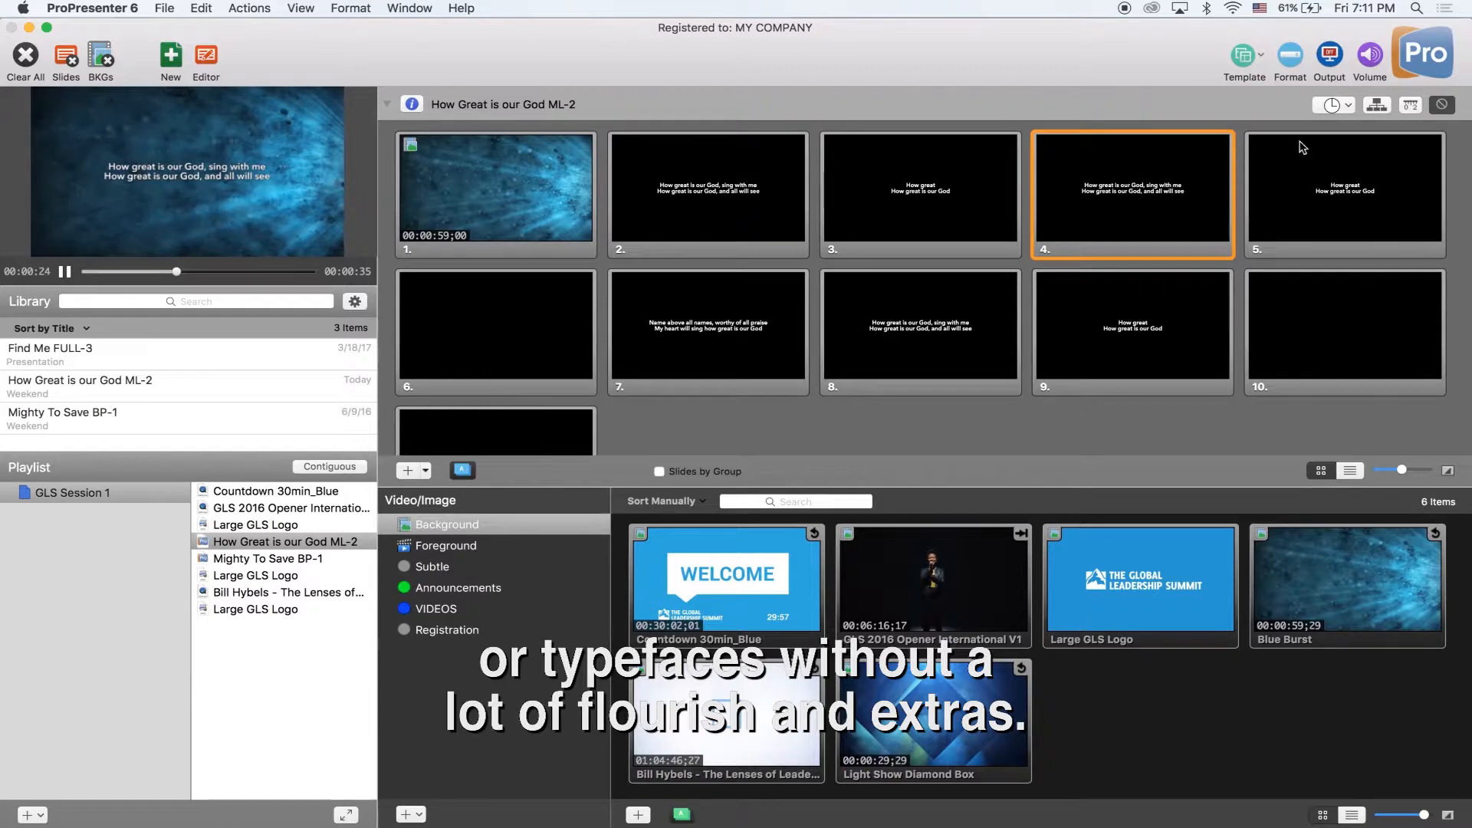
click(1349, 167)
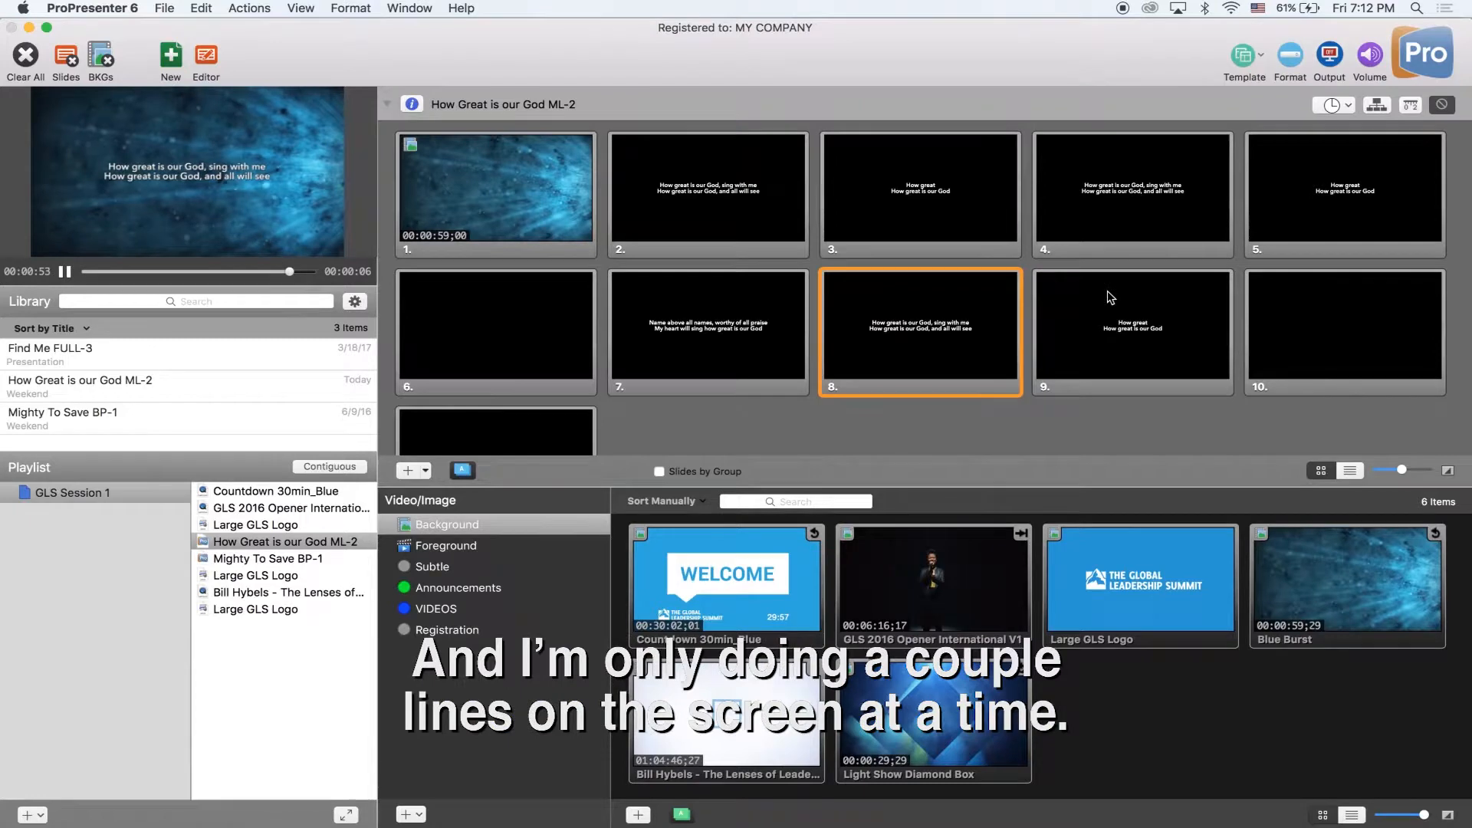
click(1110, 298)
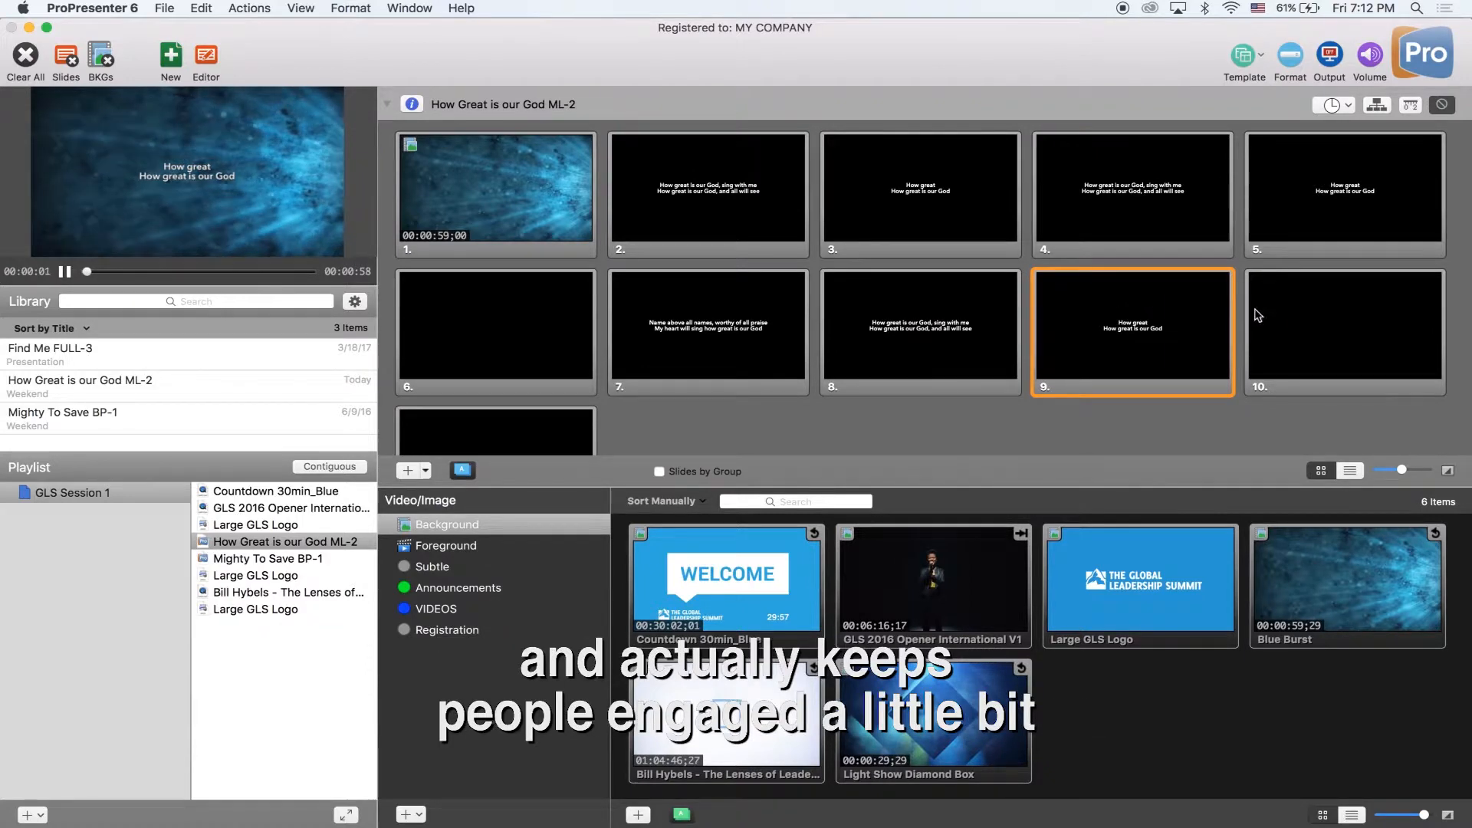
click(1307, 323)
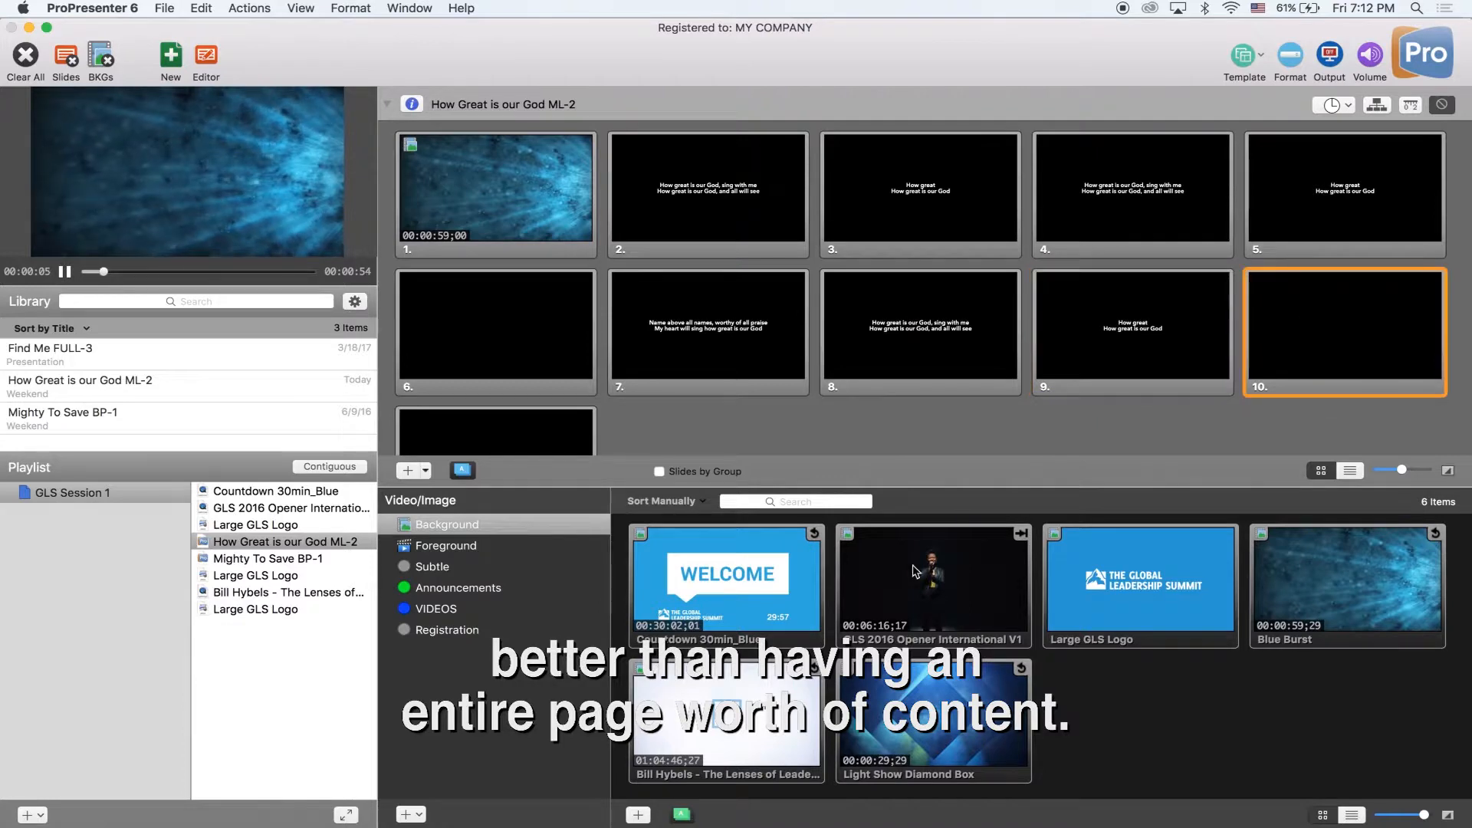
Open Mighty To Save BP-1 from the playlist and show its first slide with the Light Show Diamond Box background.
click(272, 558)
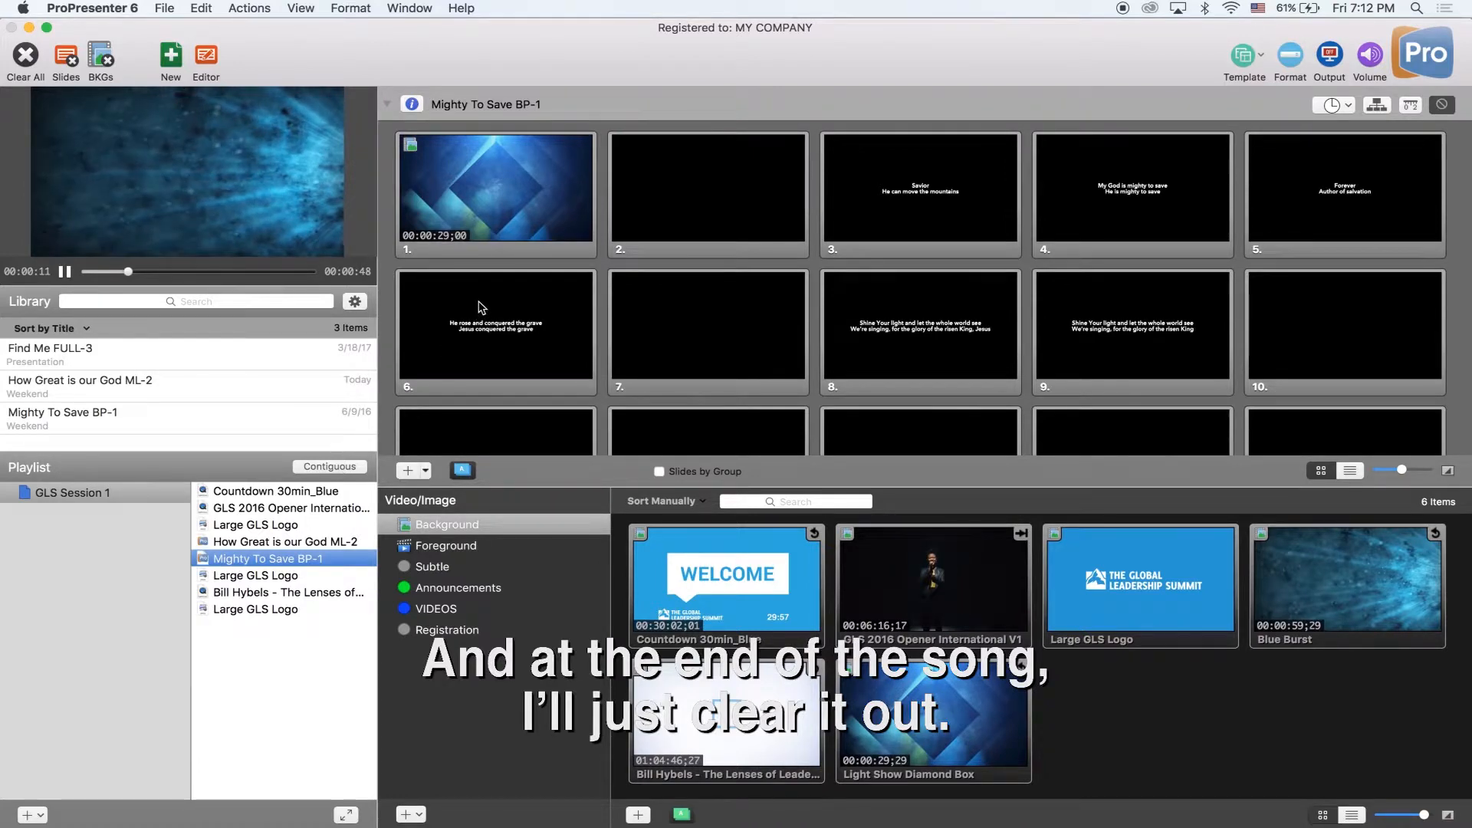
click(520, 209)
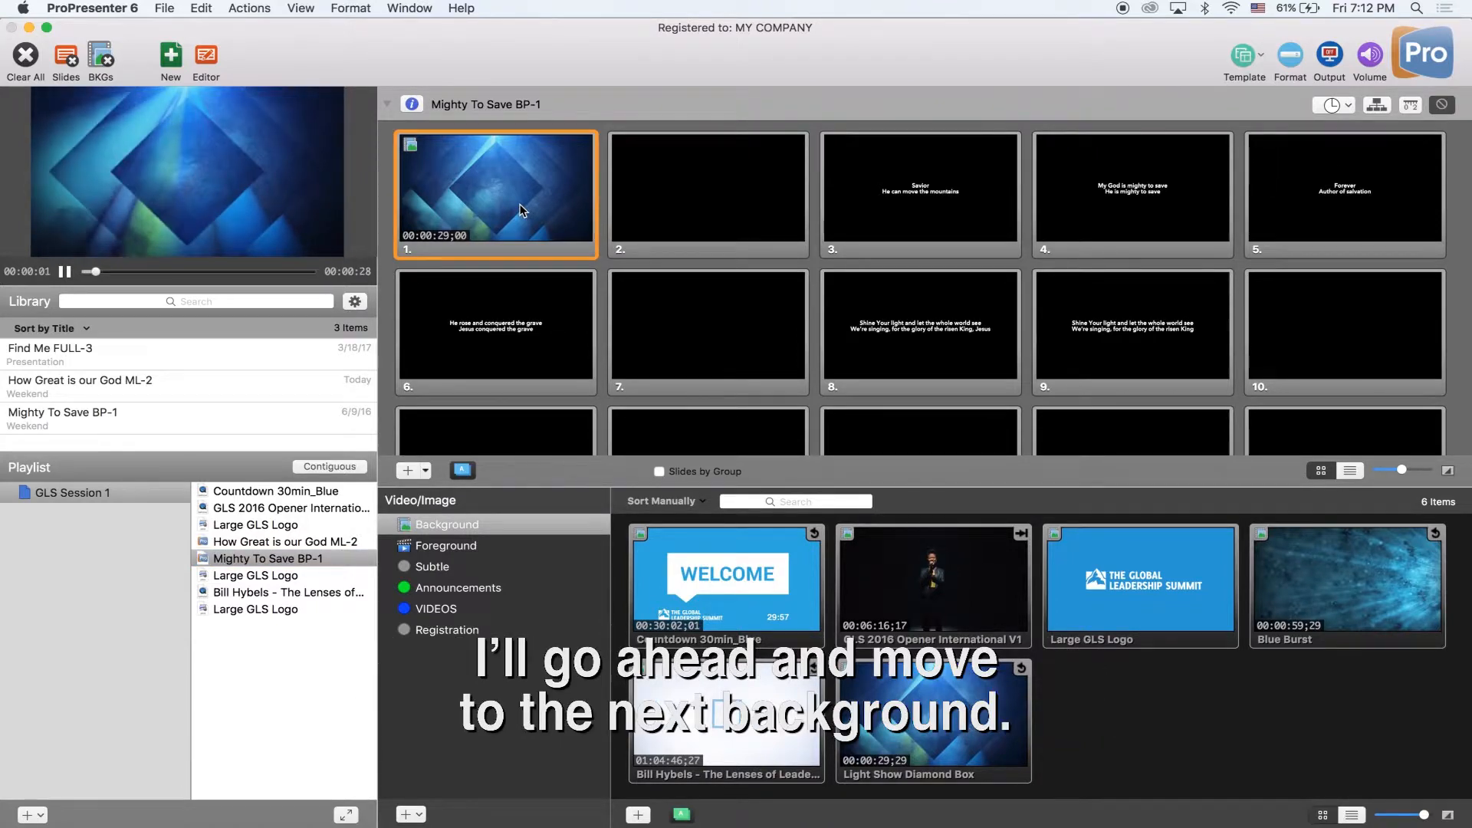